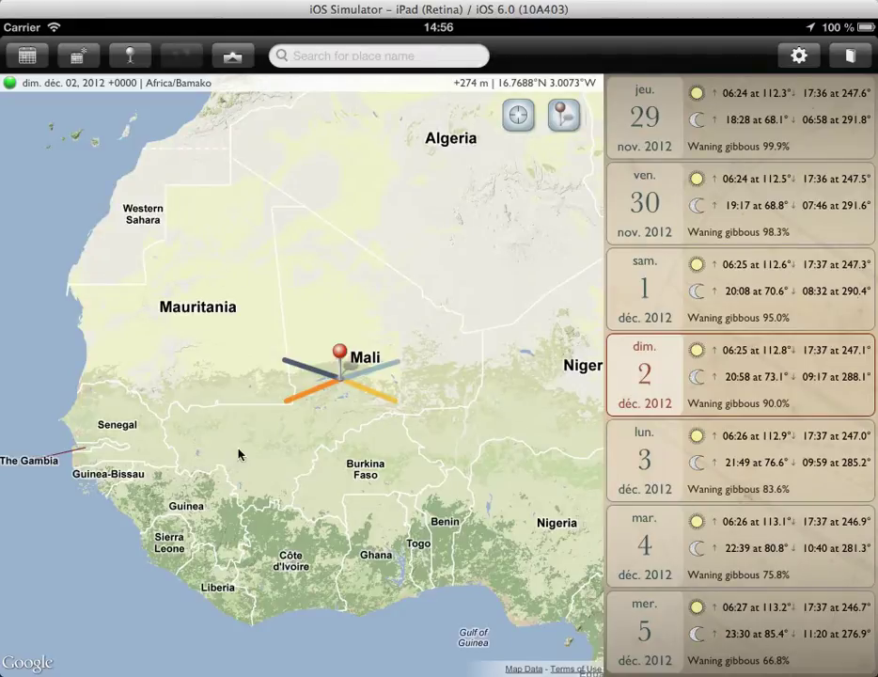
- Examine the list of saved locations and close it
click(128, 59)
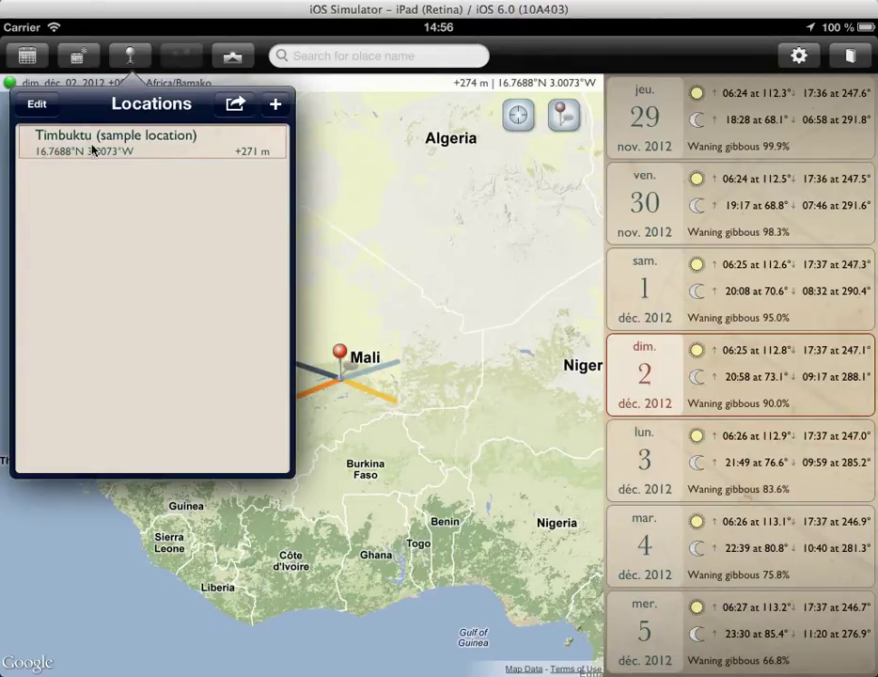
click(130, 56)
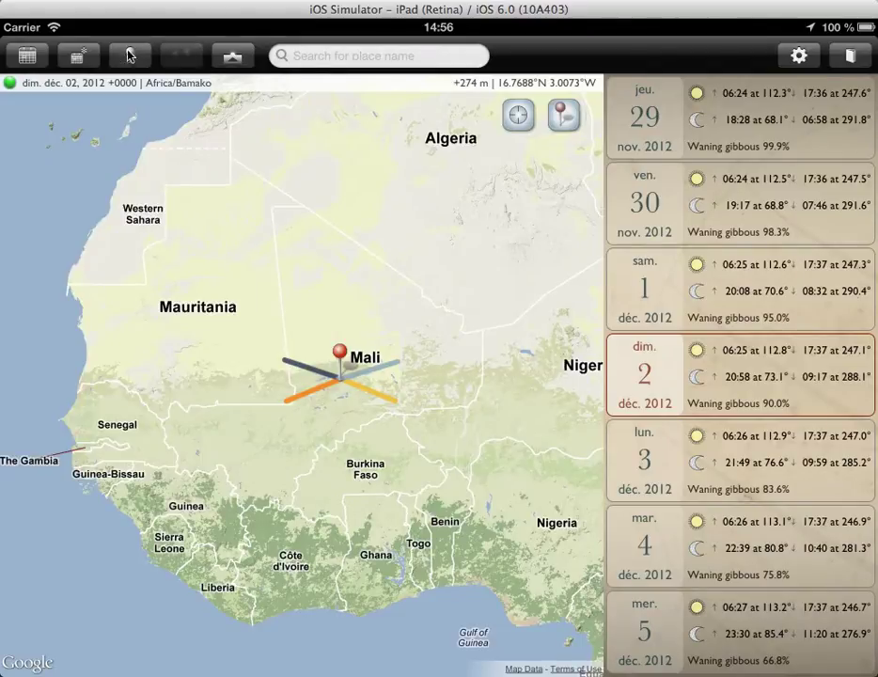
click(131, 59)
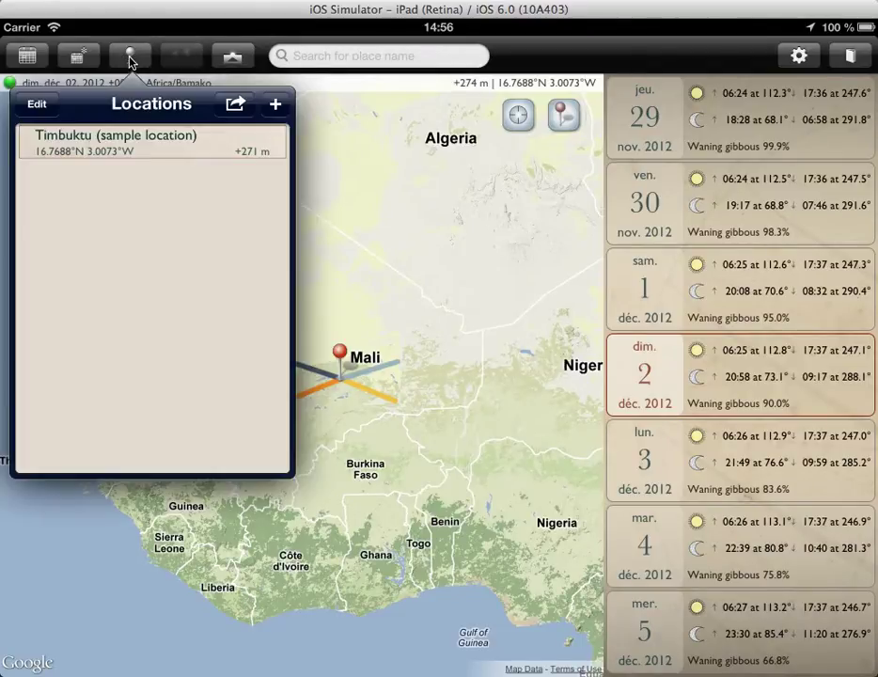
click(145, 66)
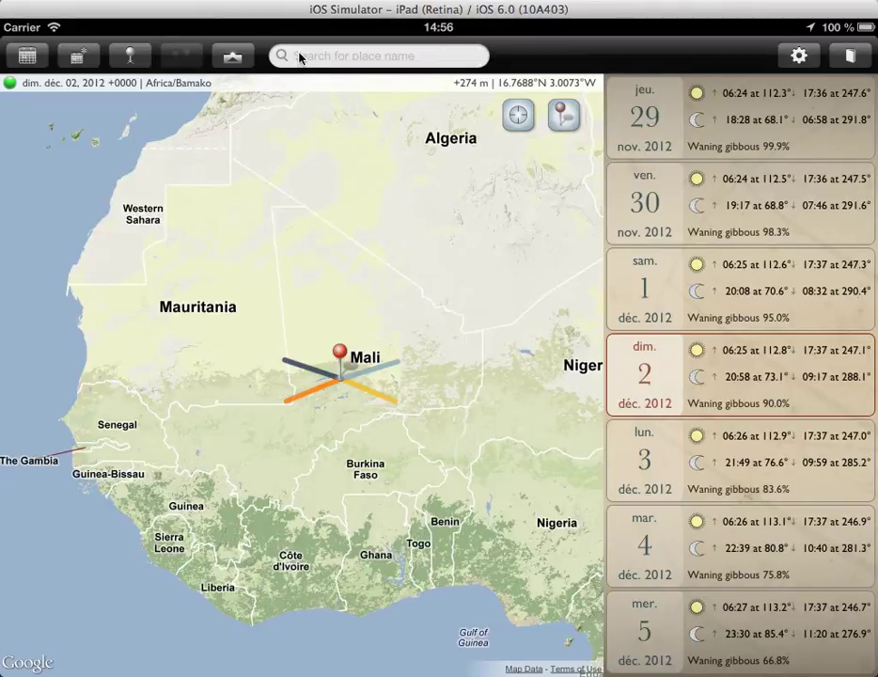
click(133, 59)
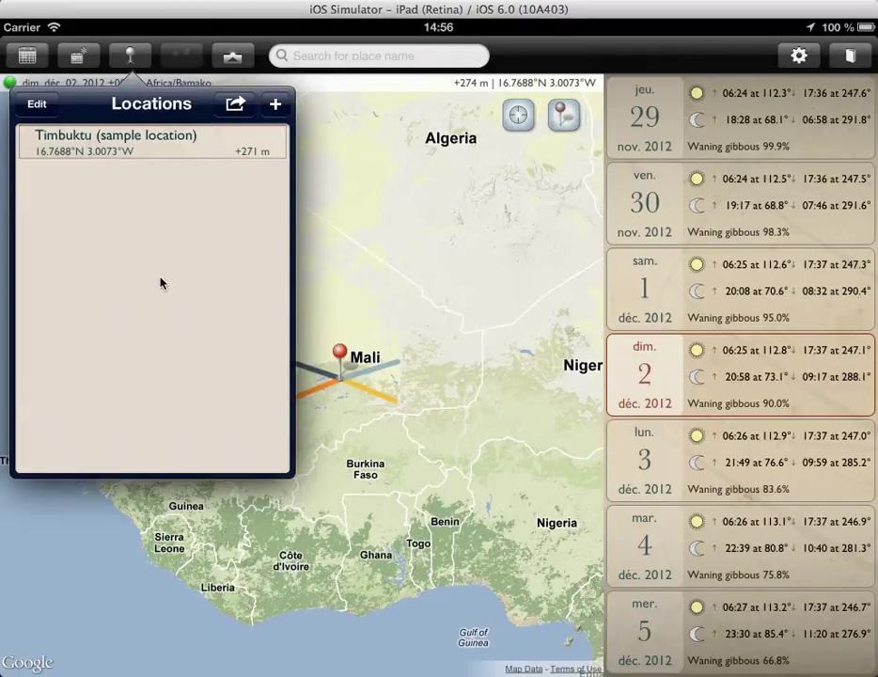
click(130, 53)
- Search for the place "Newcastle upon Tyne" to move the map and pin there
click(308, 59)
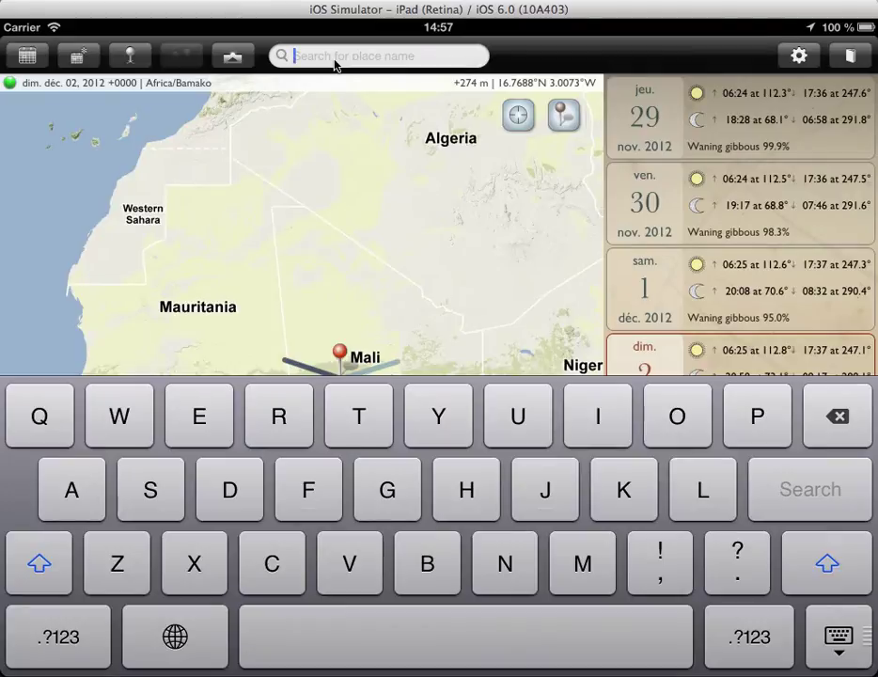
text(Newcast)
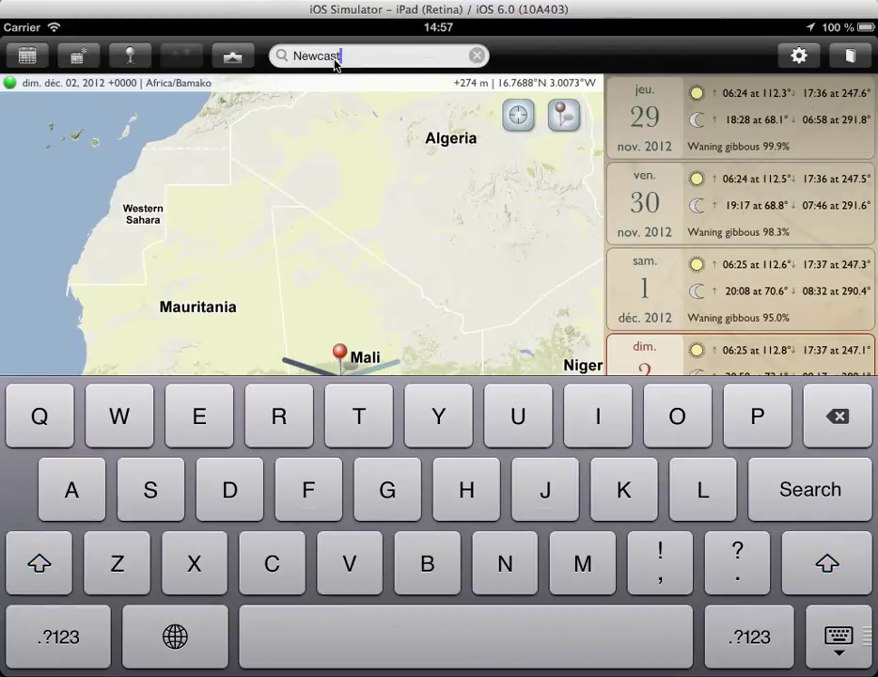
text(le upon Tyne)
key(Return)
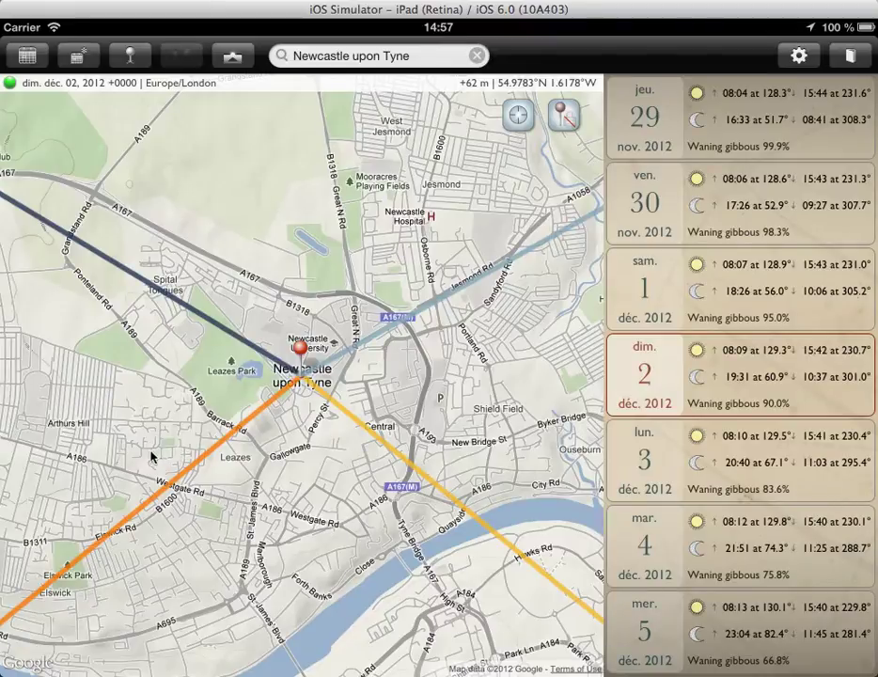
drag(298, 515, 193, 307)
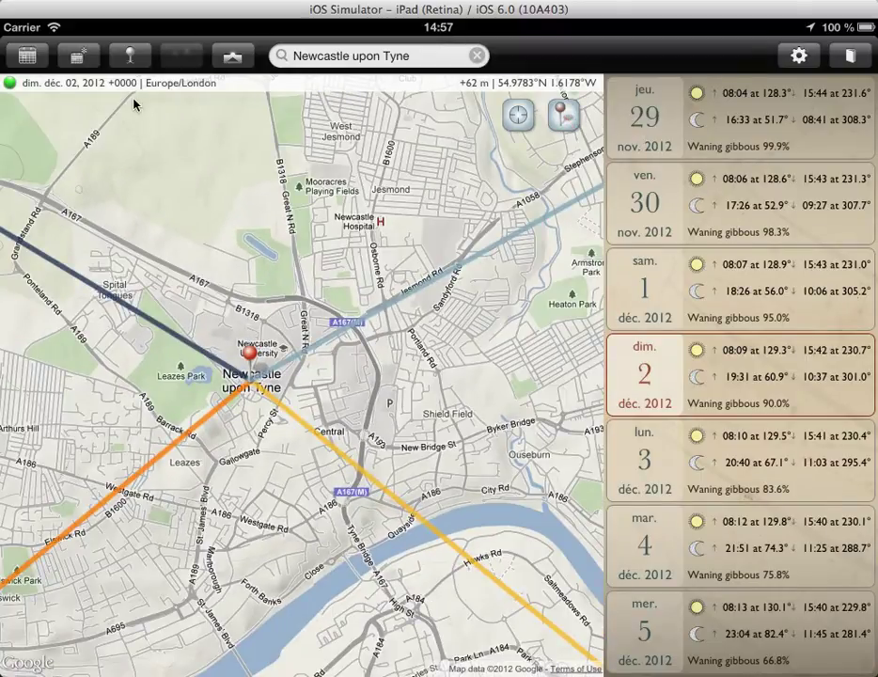
- Save the current pin position as a location named "Newcastle upon Tyne, UK"
click(130, 56)
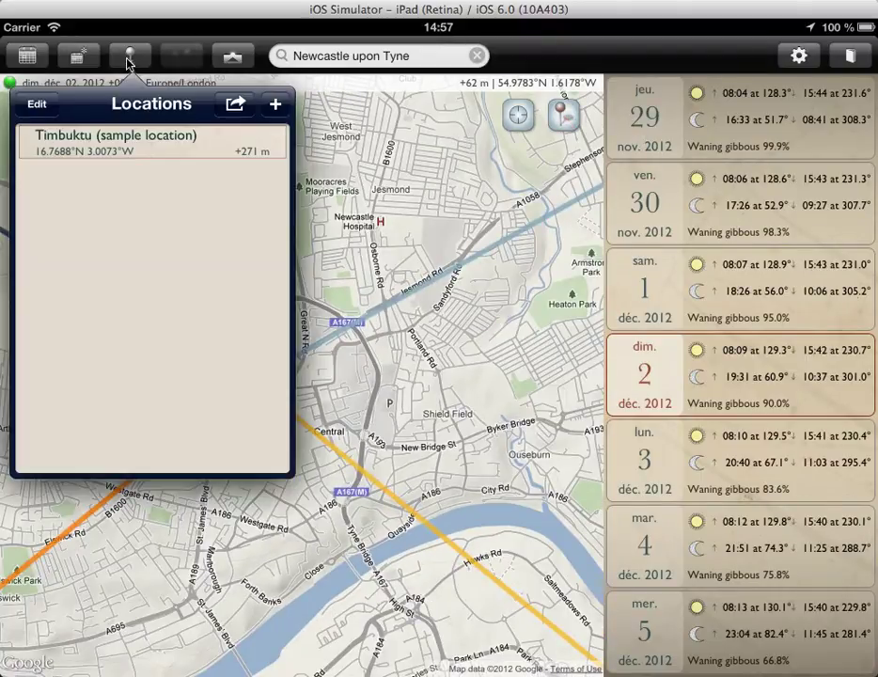
click(282, 108)
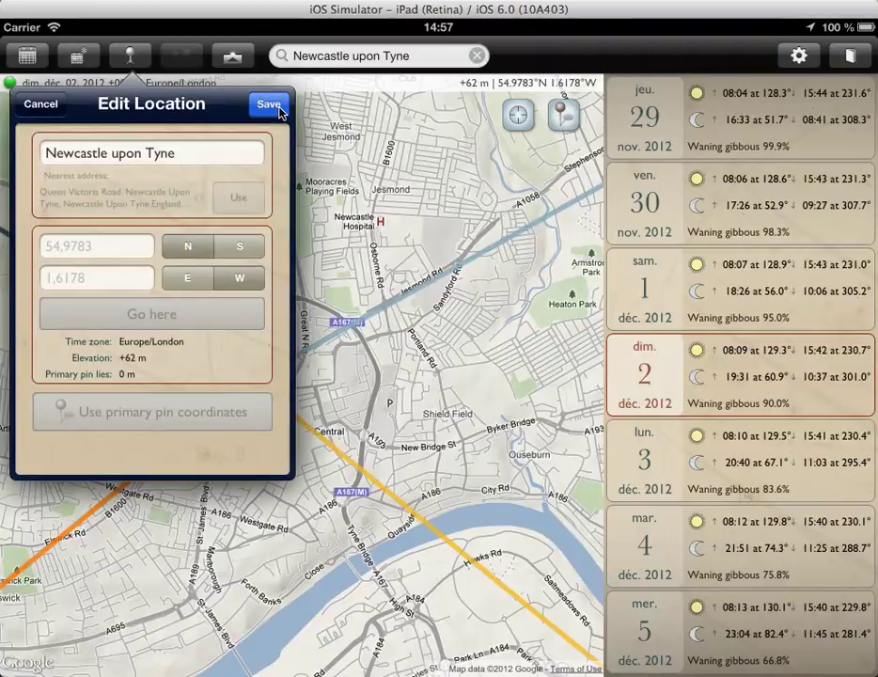
click(282, 111)
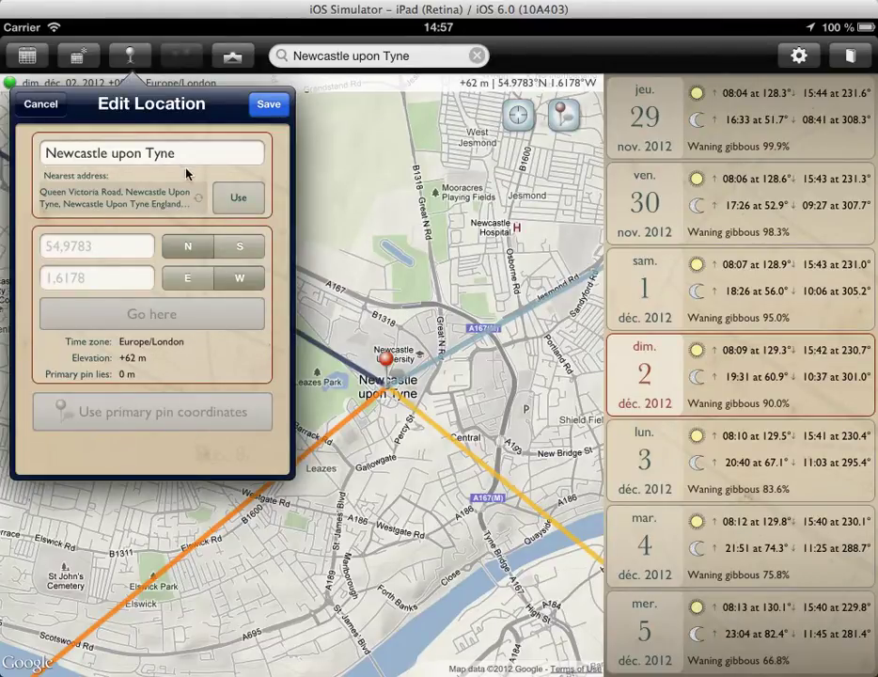
click(125, 156)
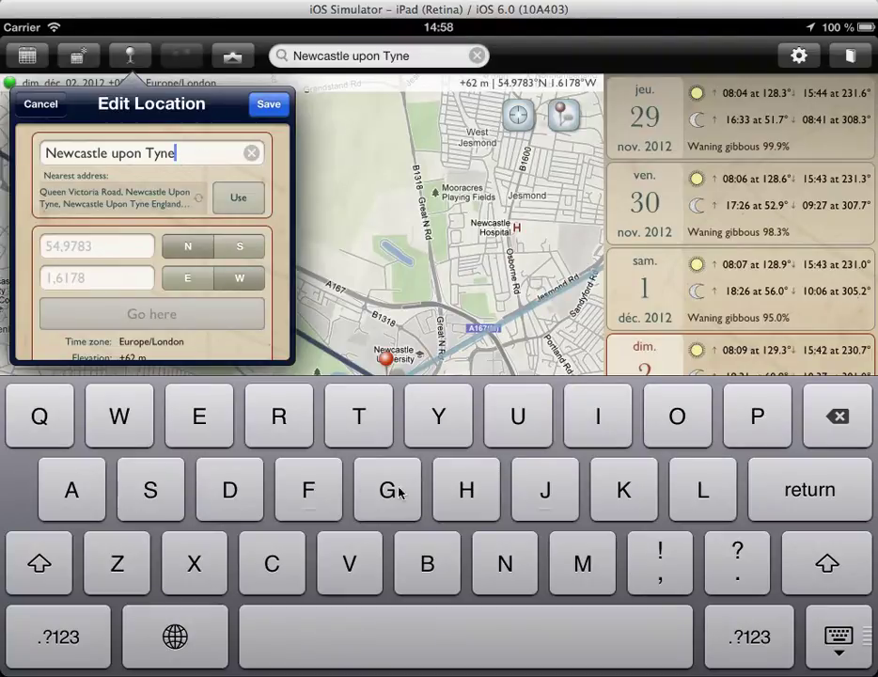
text(, UK)
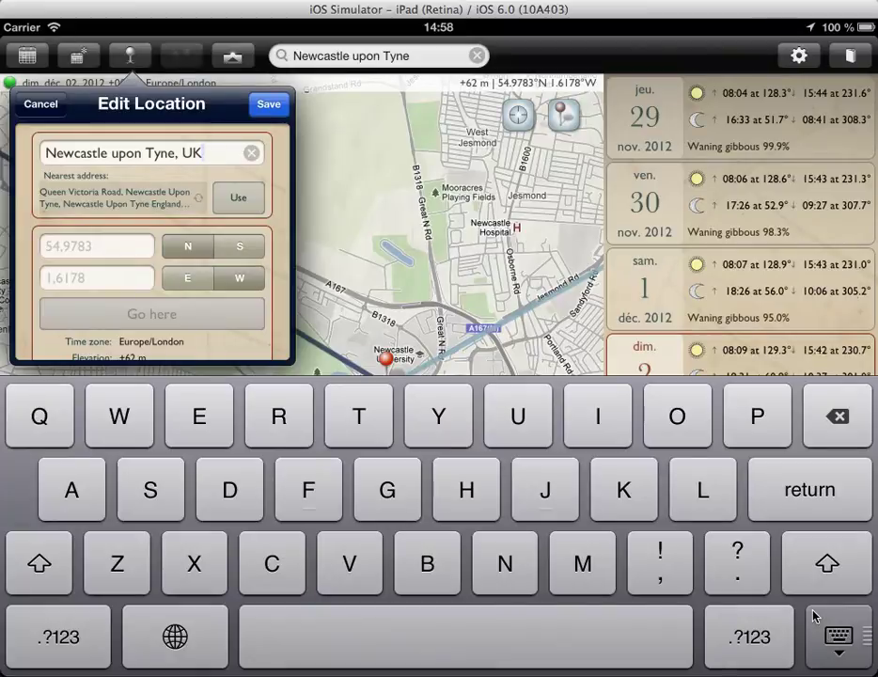
click(832, 647)
click(268, 104)
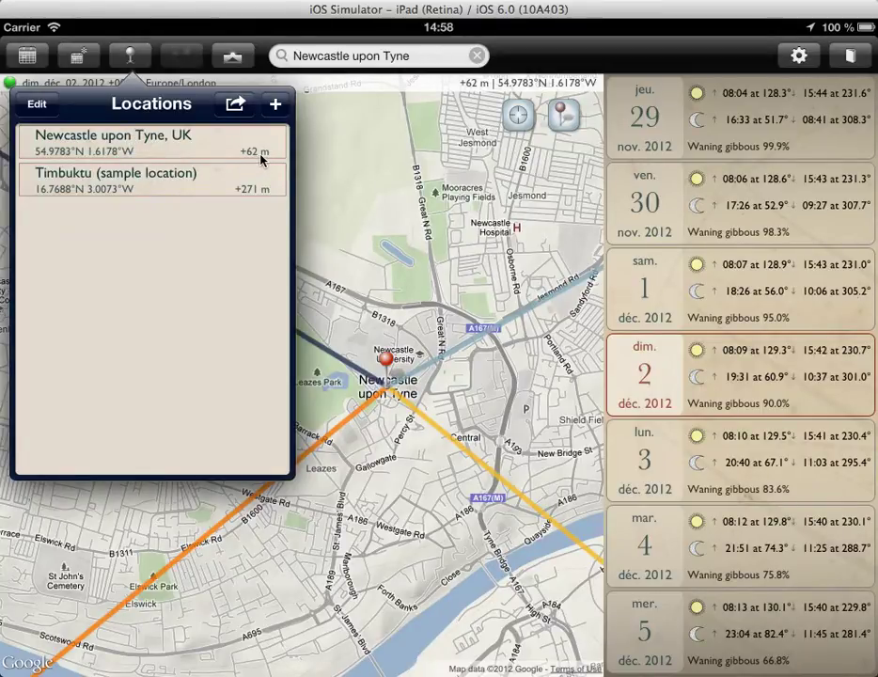
- Load the saved Timbuktu sample location on the map and return to the saved Newcastle upon Tyne, UK location
click(129, 62)
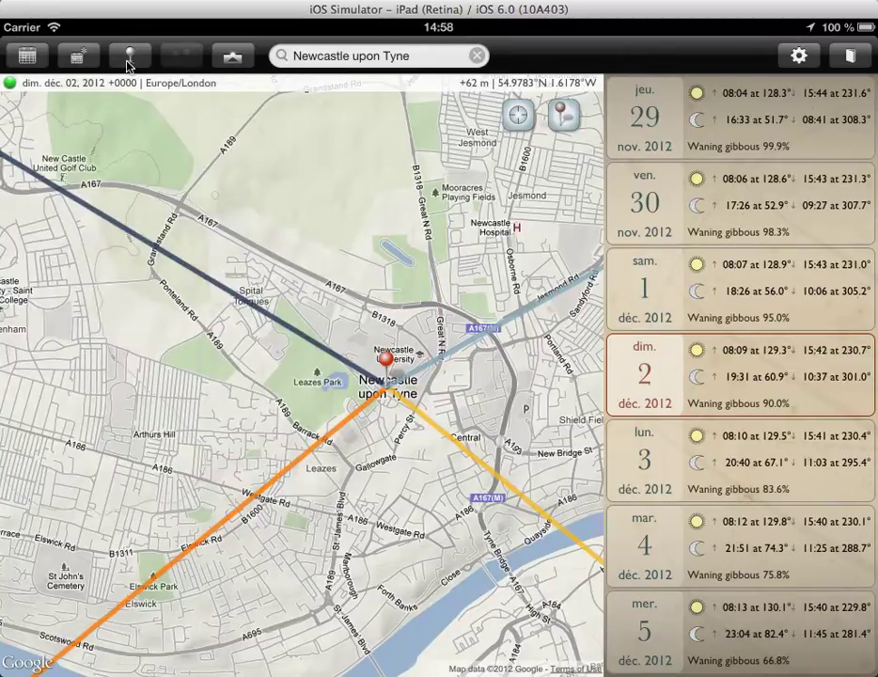
click(129, 62)
click(118, 173)
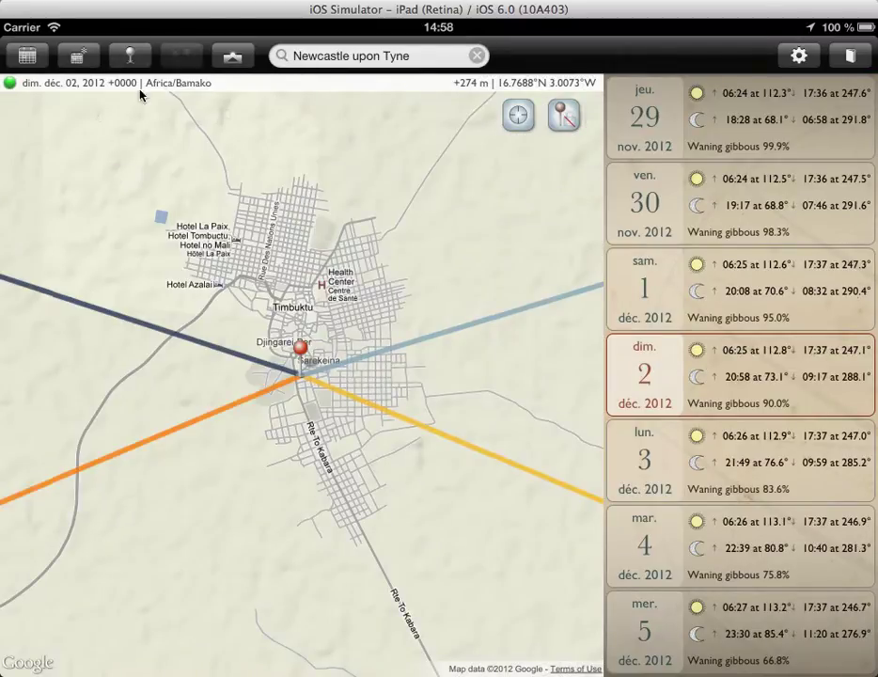
click(131, 60)
click(129, 141)
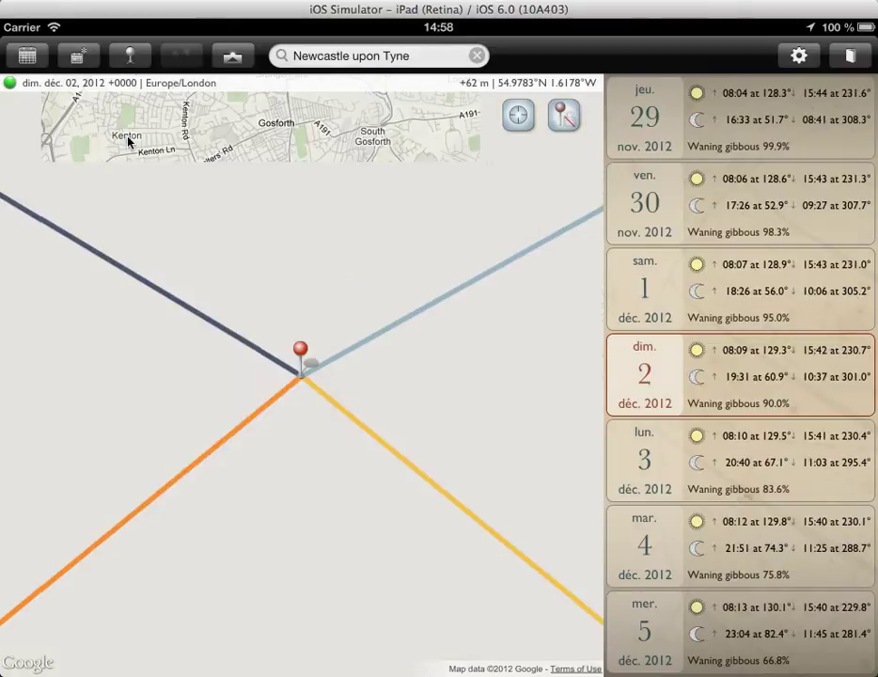
click(137, 58)
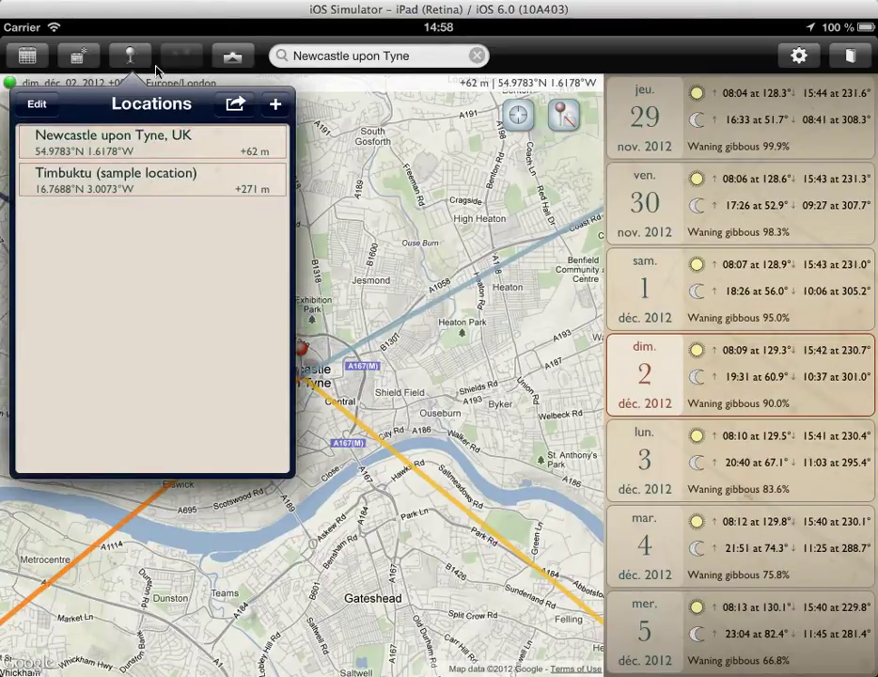
click(130, 58)
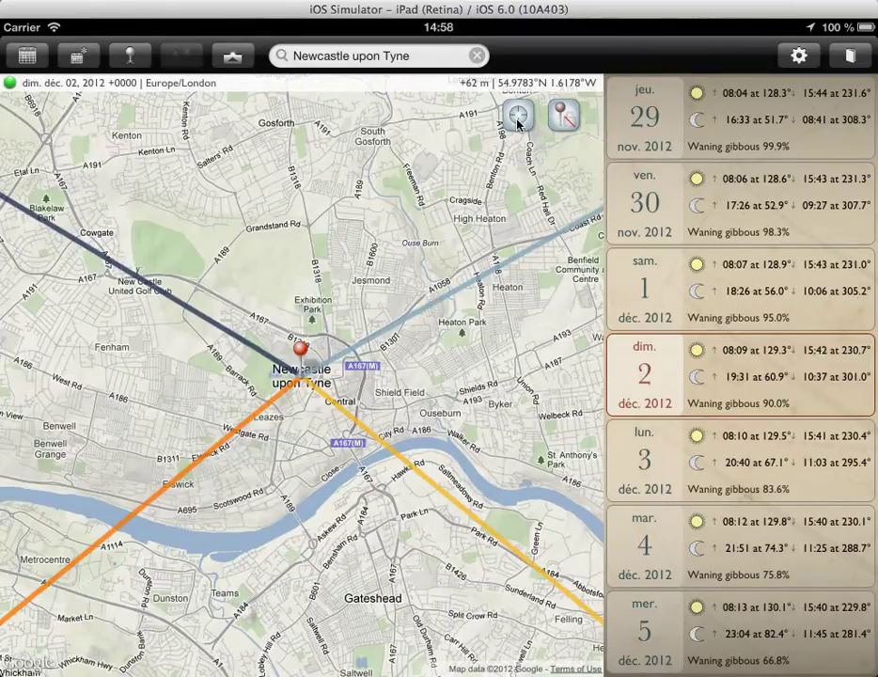
- Move the primary pin to the device's current location and clear the place search text
click(517, 115)
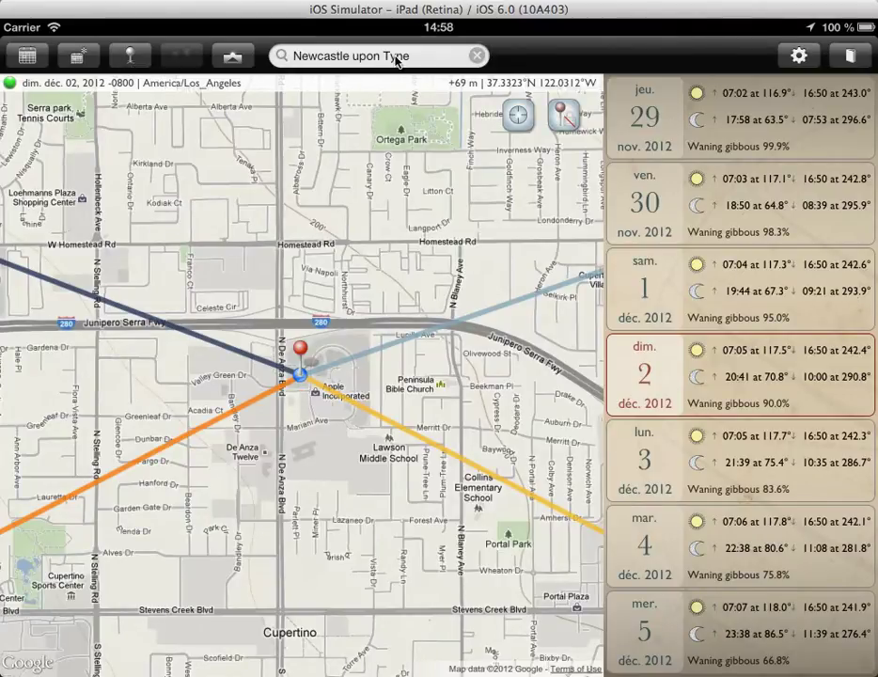
click(478, 56)
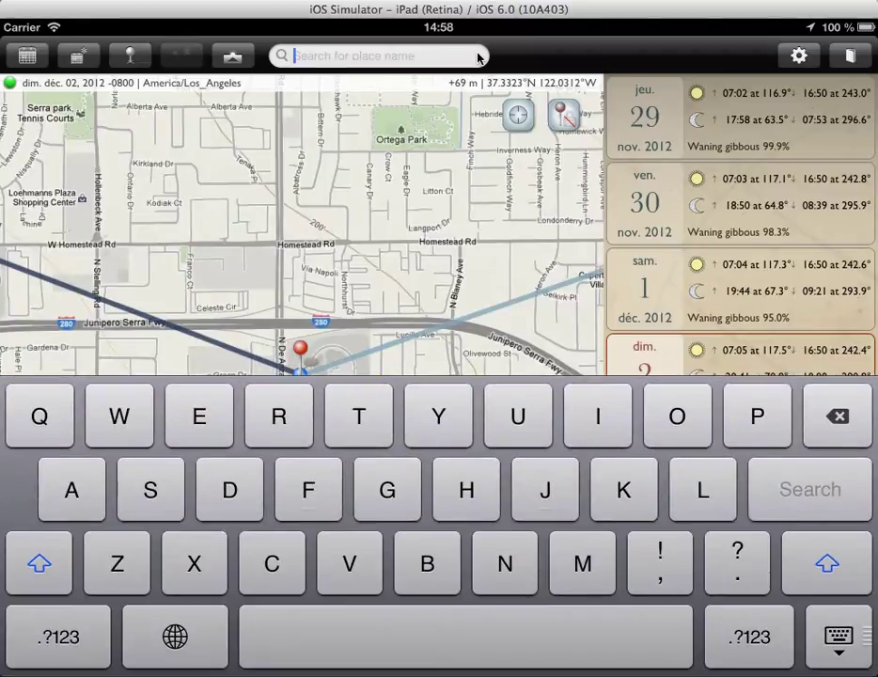
click(839, 637)
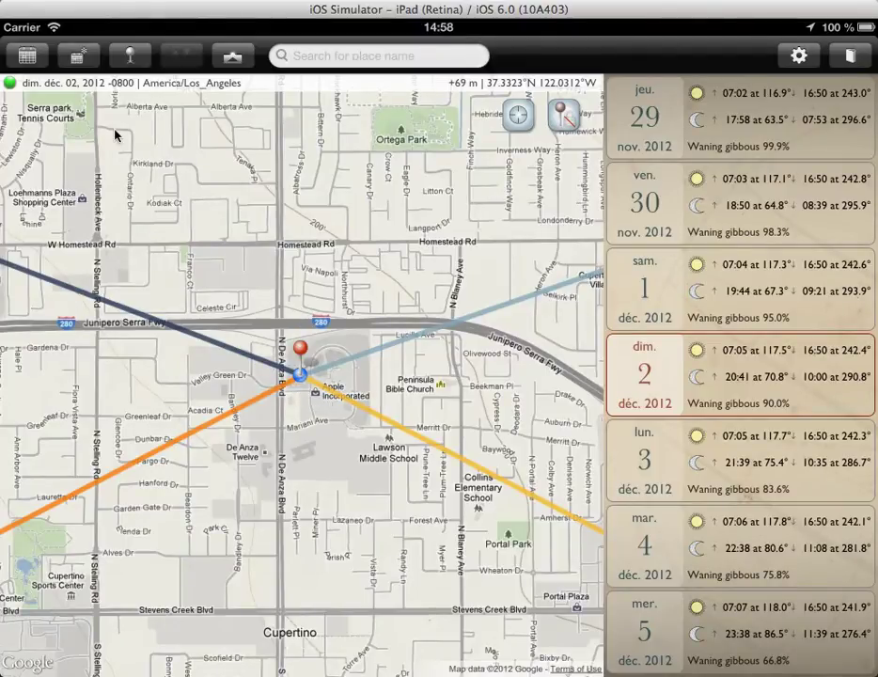
- Save the current Cupertino pin position as a location, using the suggested nearest address as its name
click(132, 58)
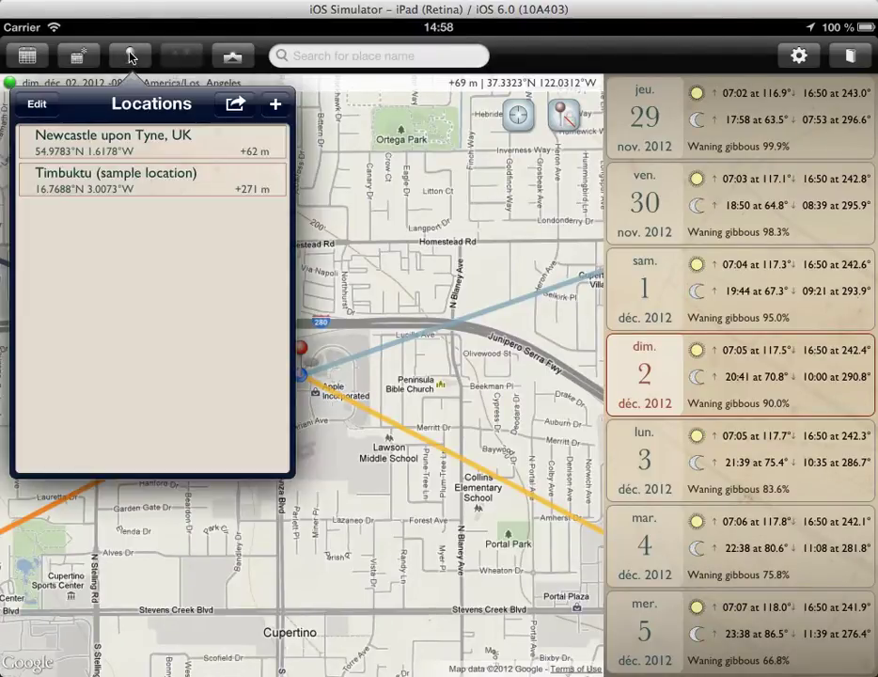
click(273, 109)
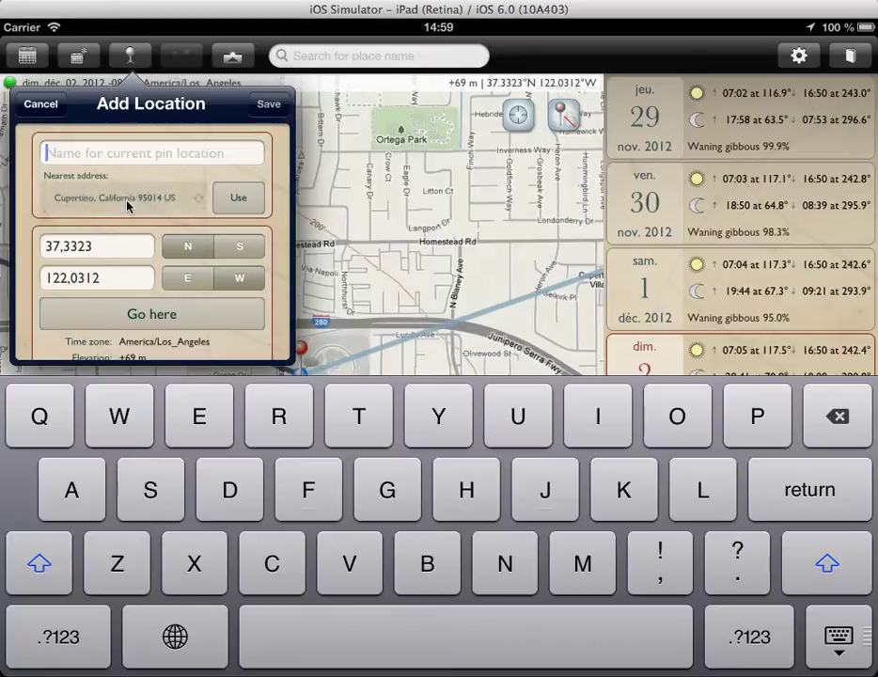
click(239, 199)
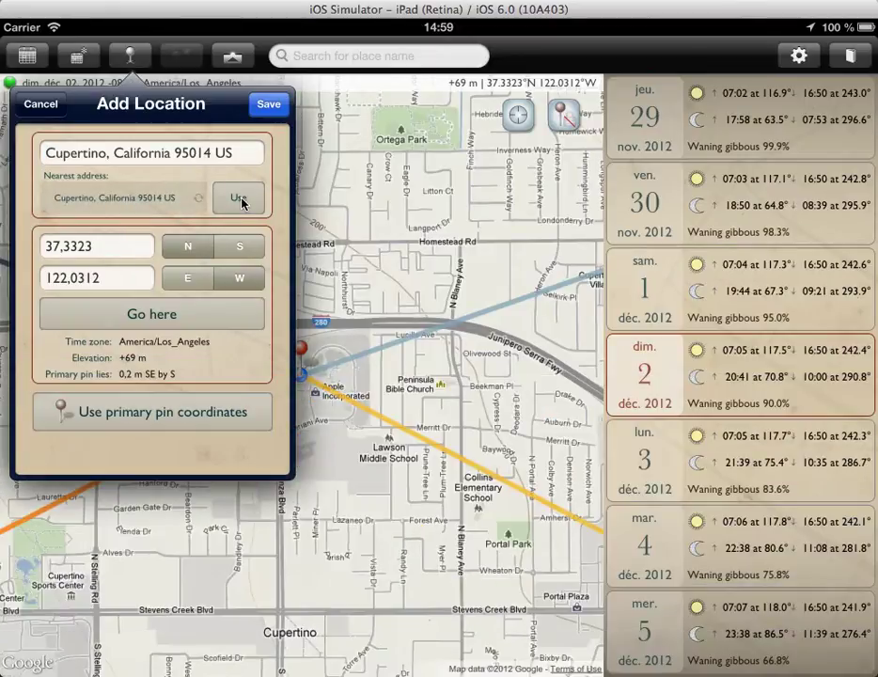
click(269, 104)
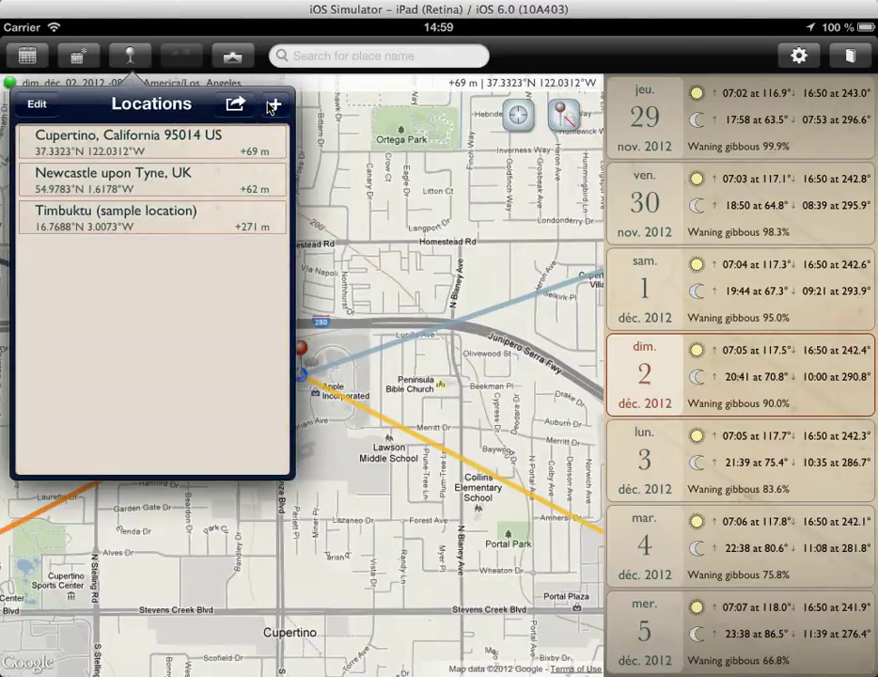
- Load the saved Newcastle upon Tyne, UK location on the map and switch back to the saved Cupertino location
click(102, 179)
click(116, 56)
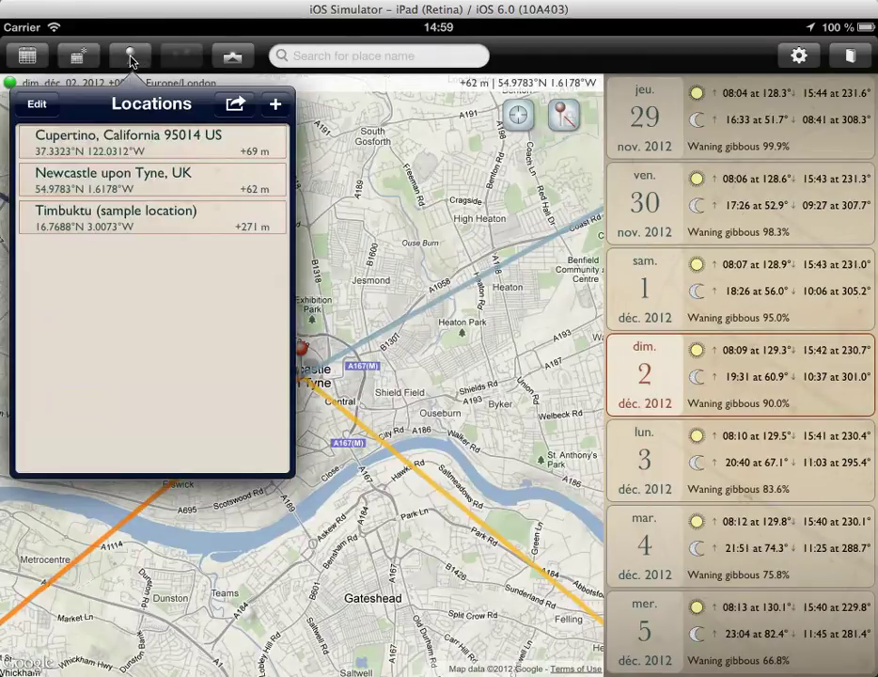
click(75, 101)
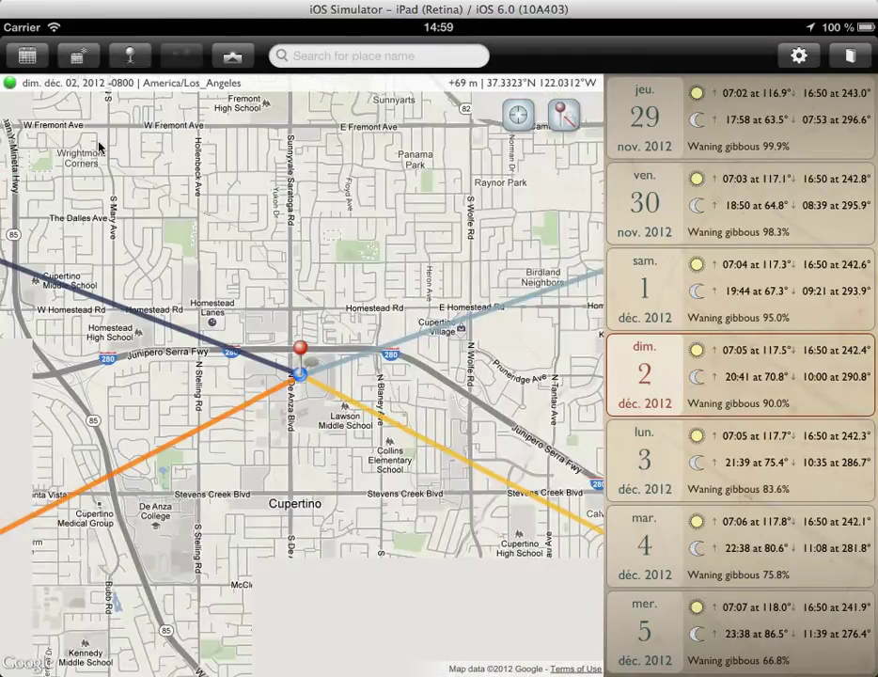
- Examine the editable details and latitude and longitude values of the saved Cupertino location, leaving without saving
click(131, 57)
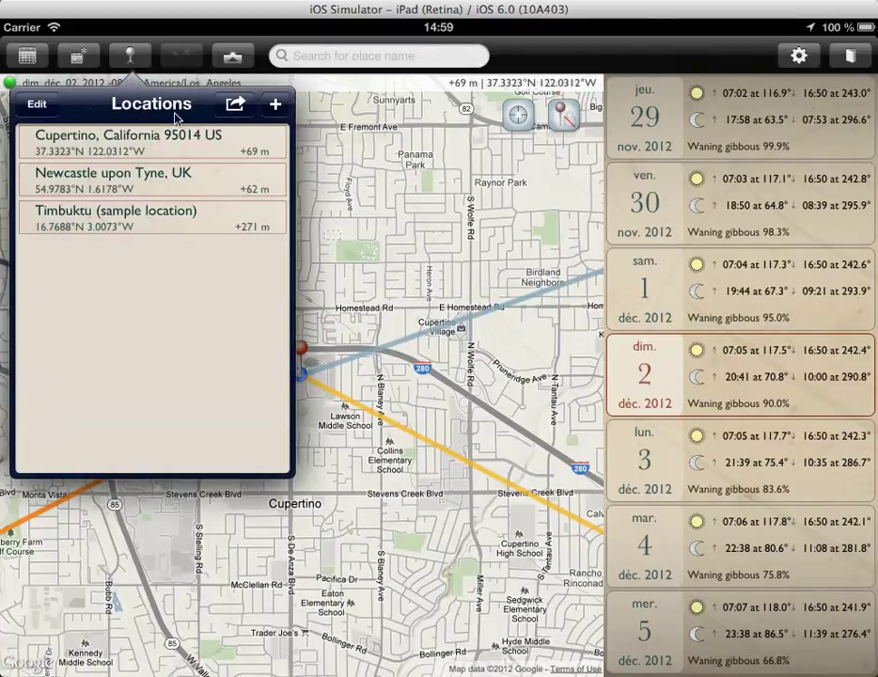
click(42, 104)
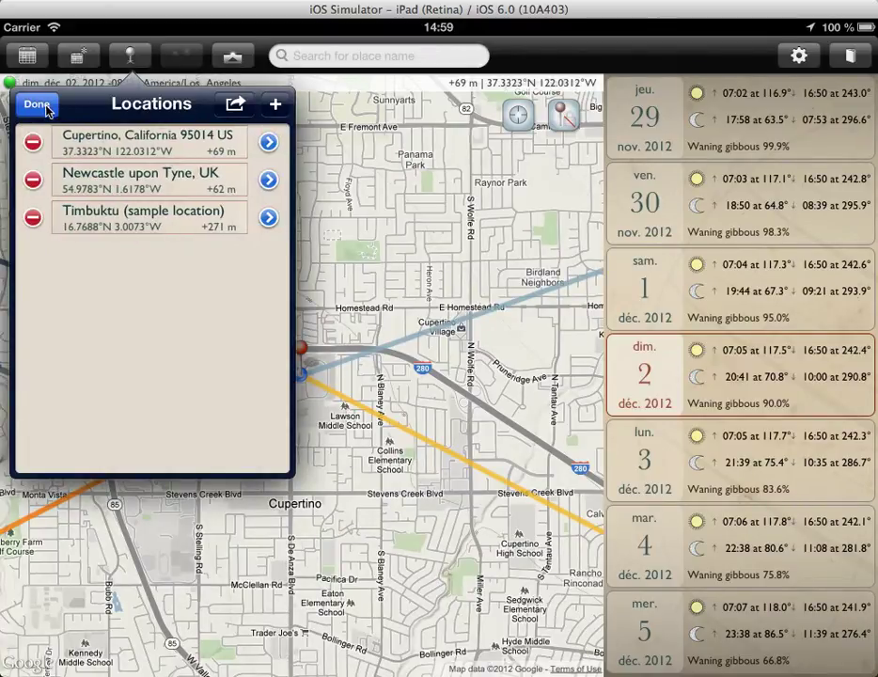
click(268, 143)
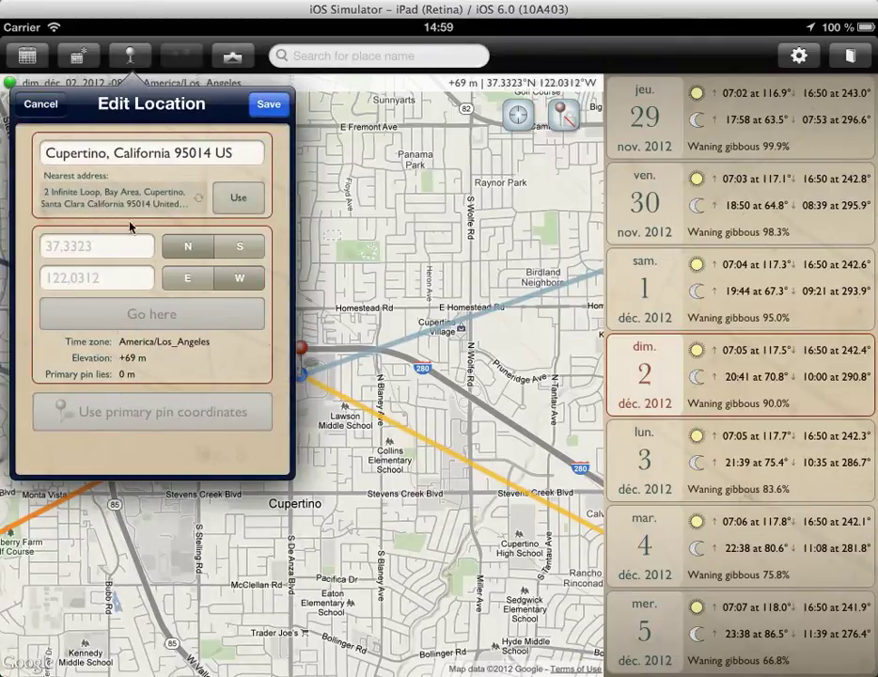
click(94, 247)
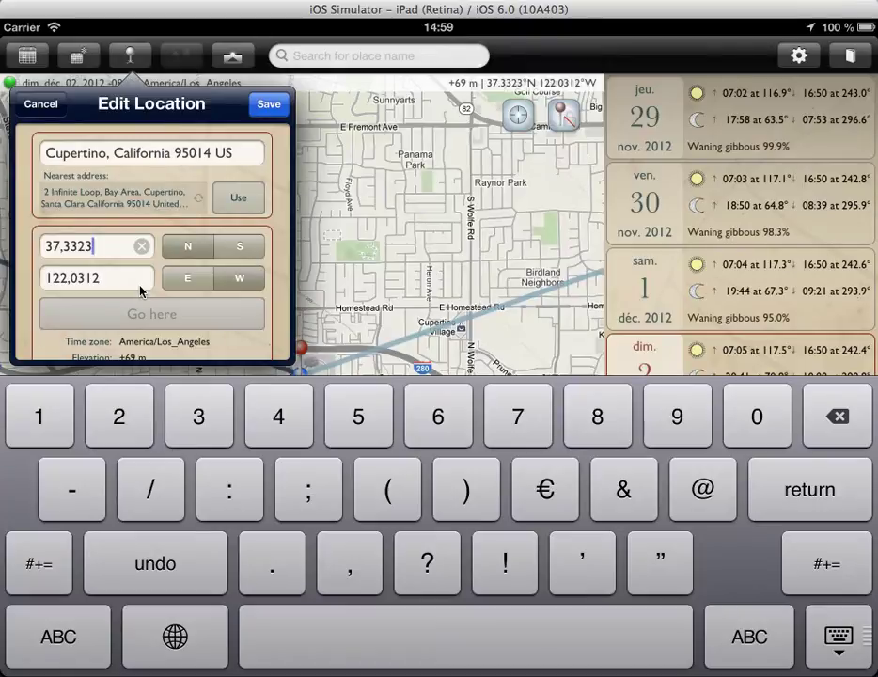
key(Return)
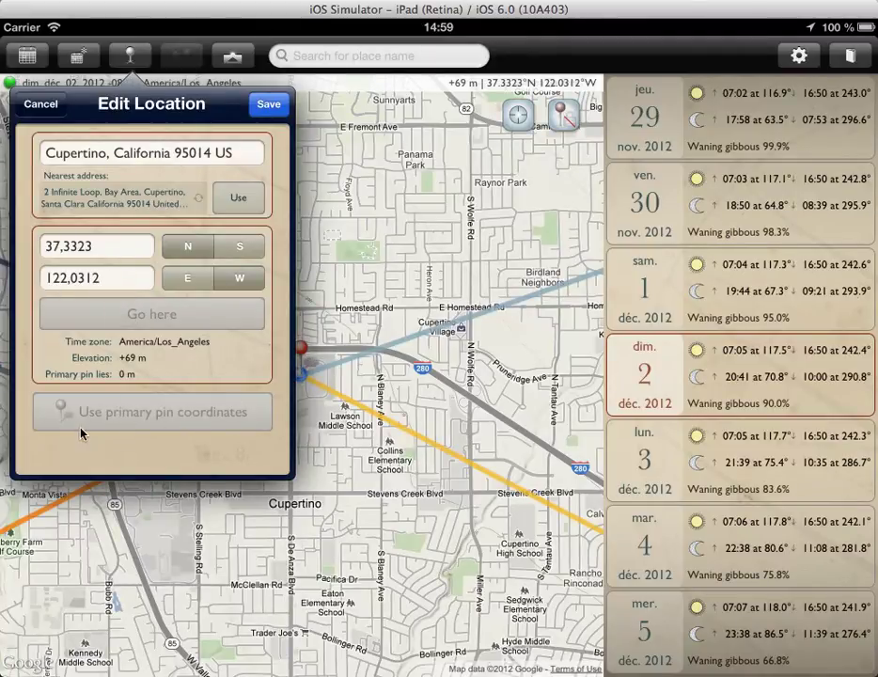
click(45, 109)
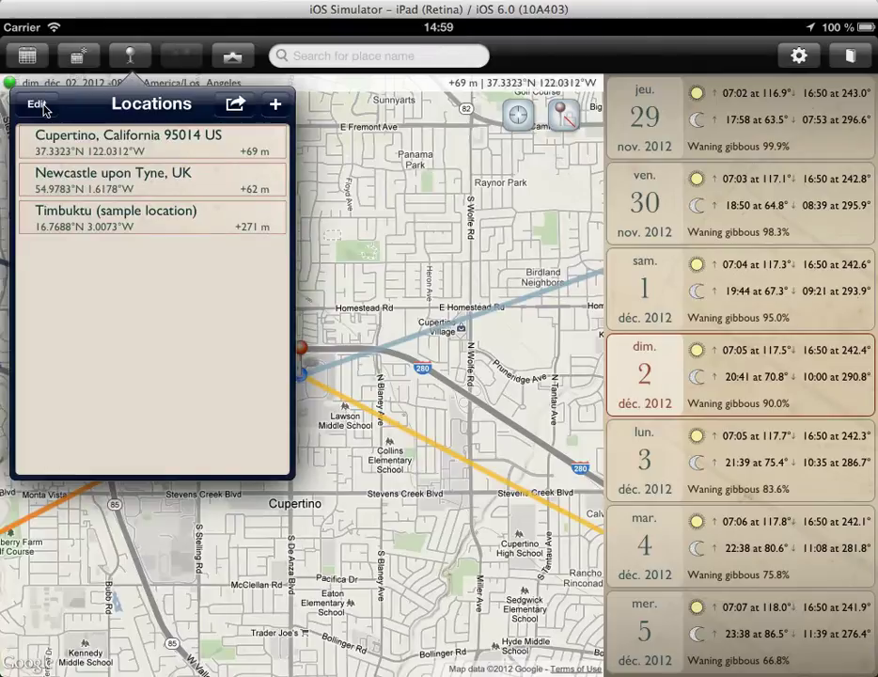
- Delete the saved Cupertino, California location from the saved locations list
click(42, 111)
click(33, 142)
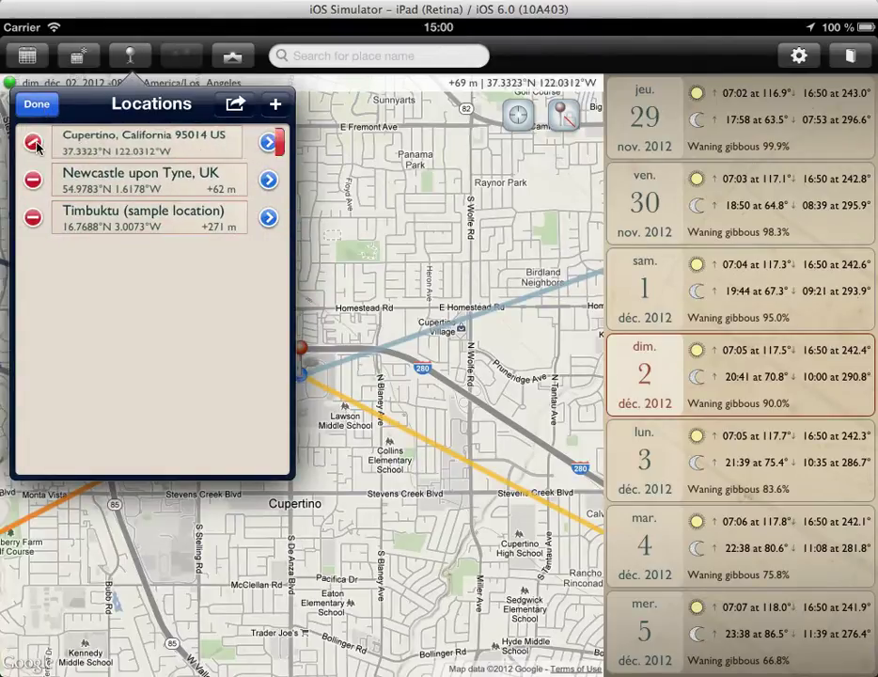
click(34, 142)
click(36, 107)
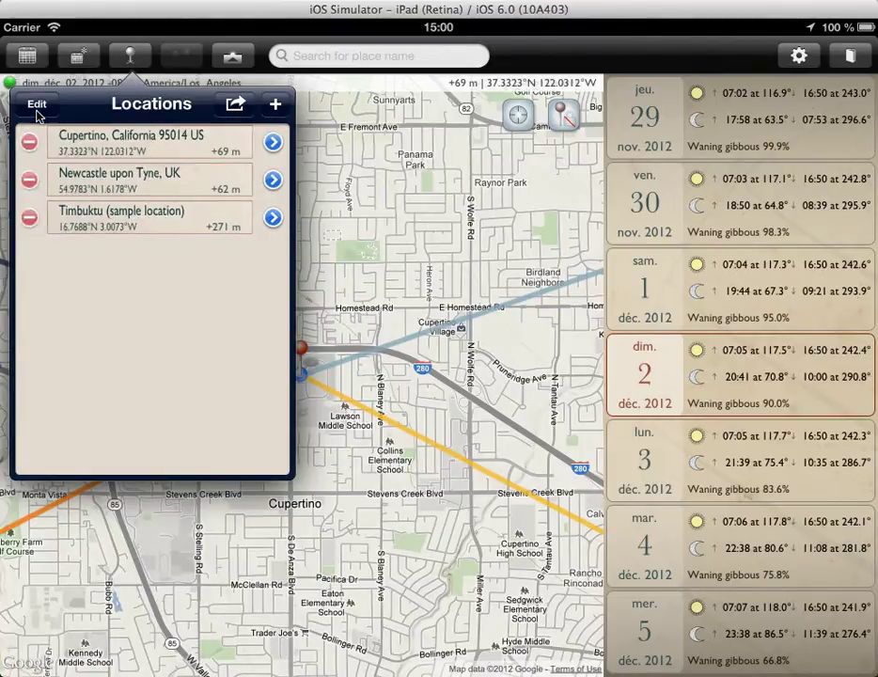
drag(52, 150, 215, 147)
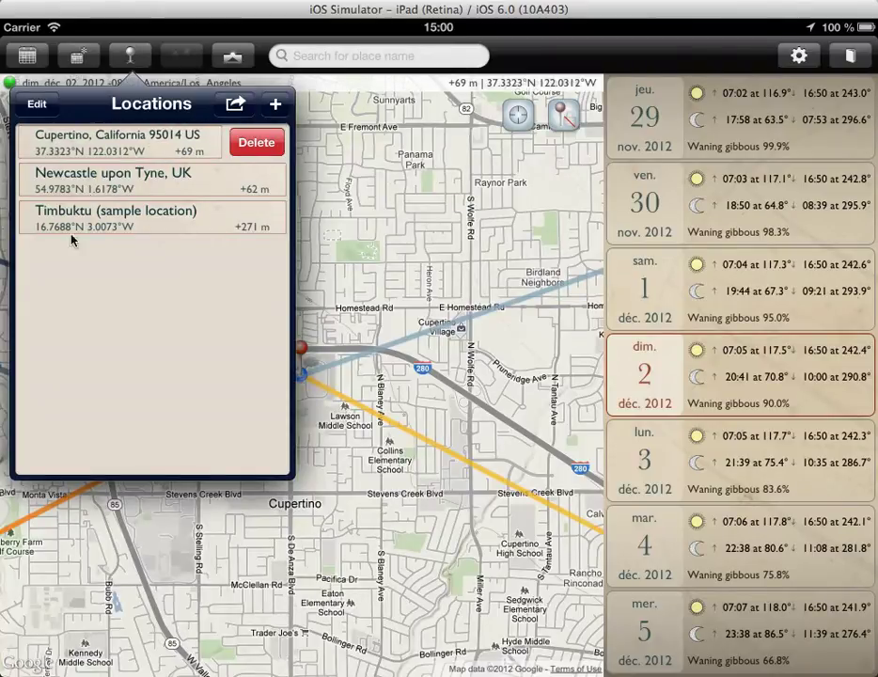
click(257, 142)
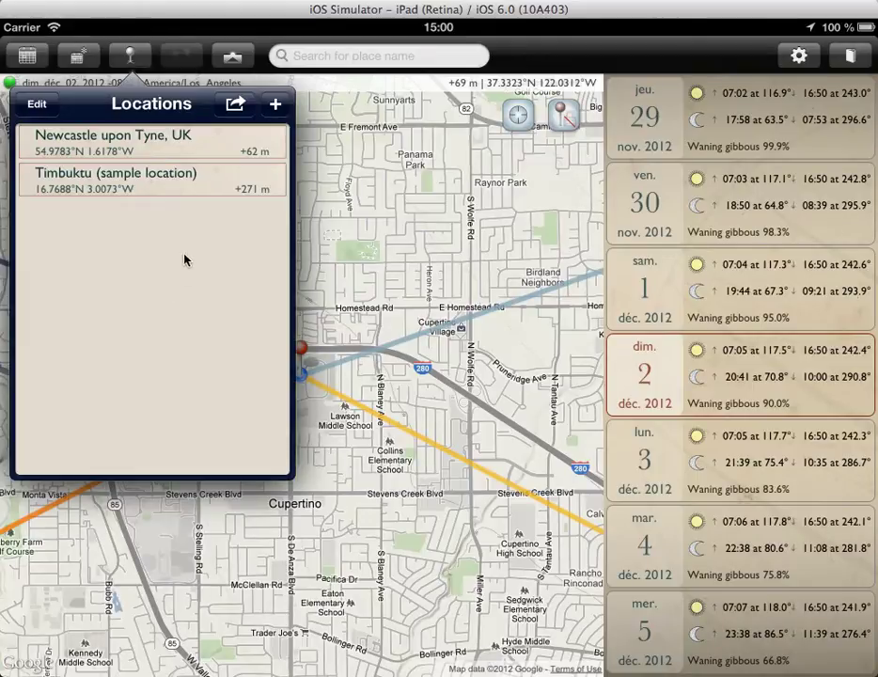
- Export the saved locations to a new email as a KML attachment
click(233, 106)
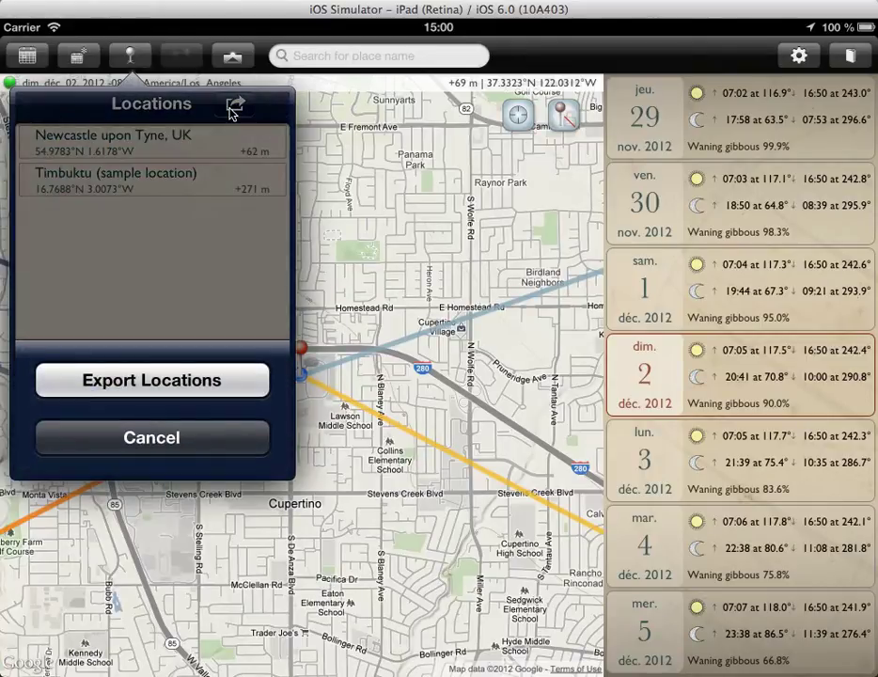
click(179, 381)
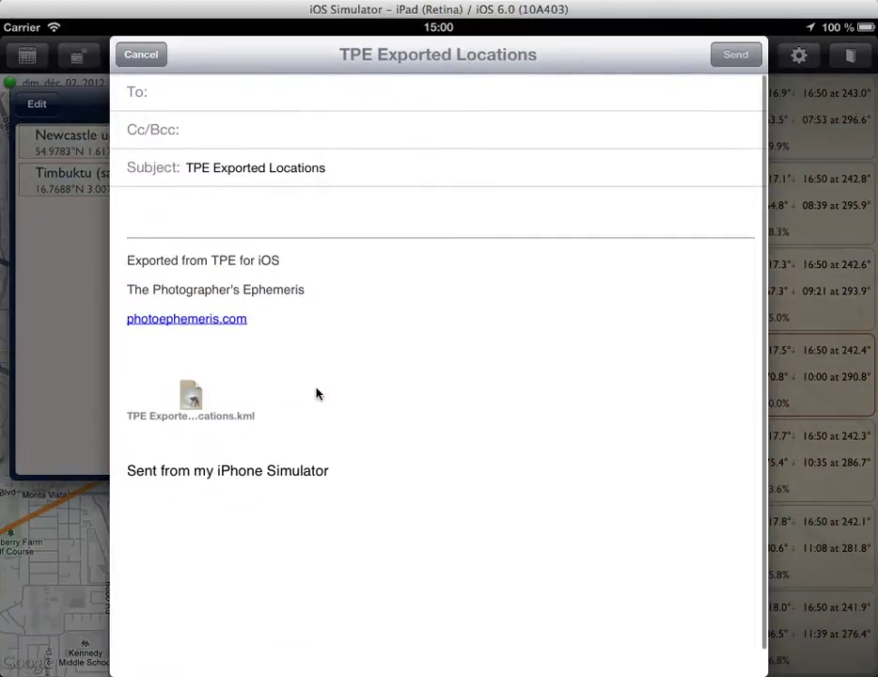
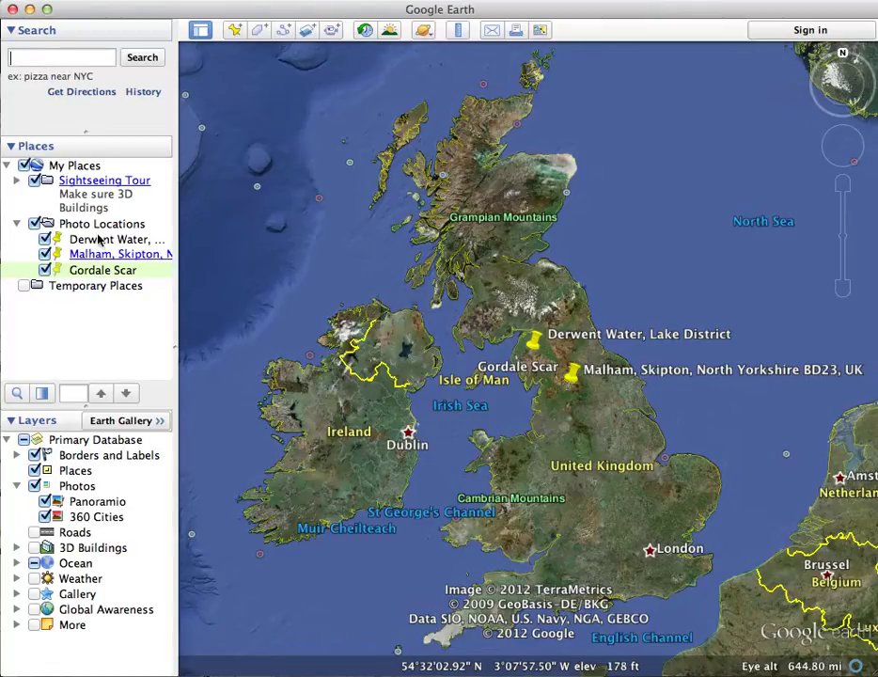
- Search Google Earth for Bamburgh, England and fly to it
click(44, 58)
text(Ba)
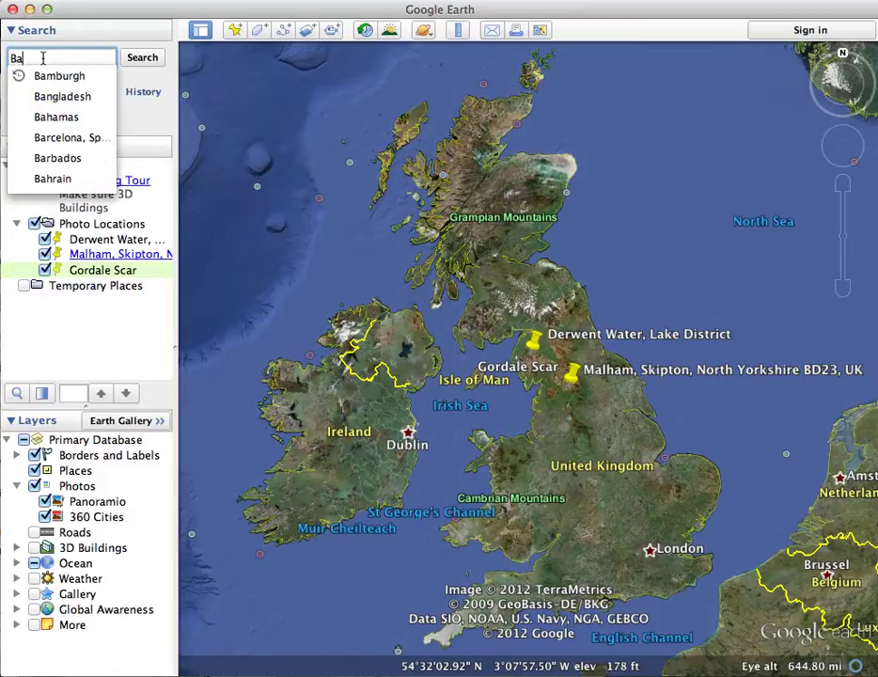
text(mburgh, England)
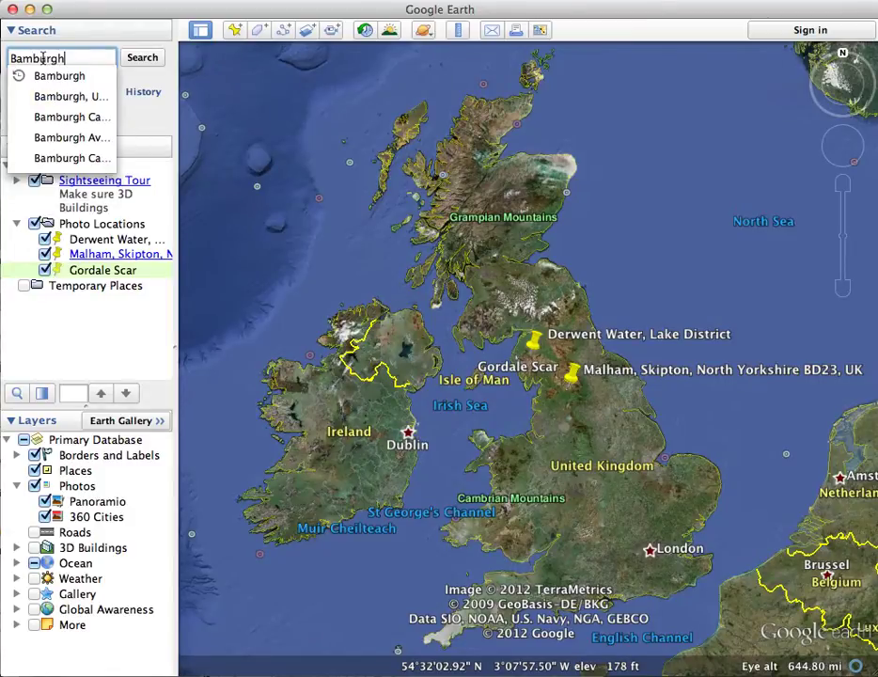
key(Return)
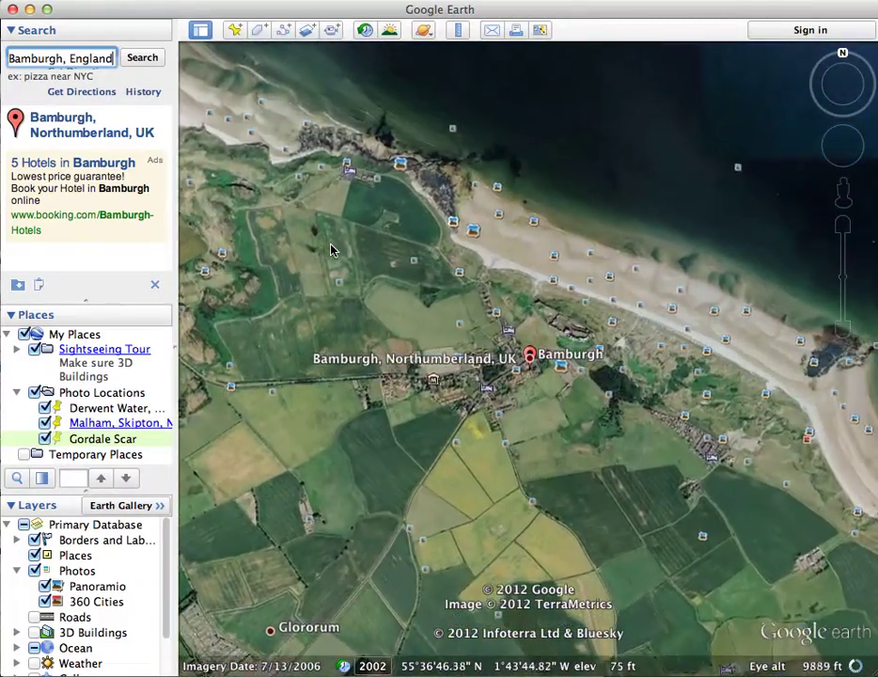
- Frame Bamburgh Castle with the adjoining beach and view a Panoramio photo taken from the beach, closing it again
click(843, 226)
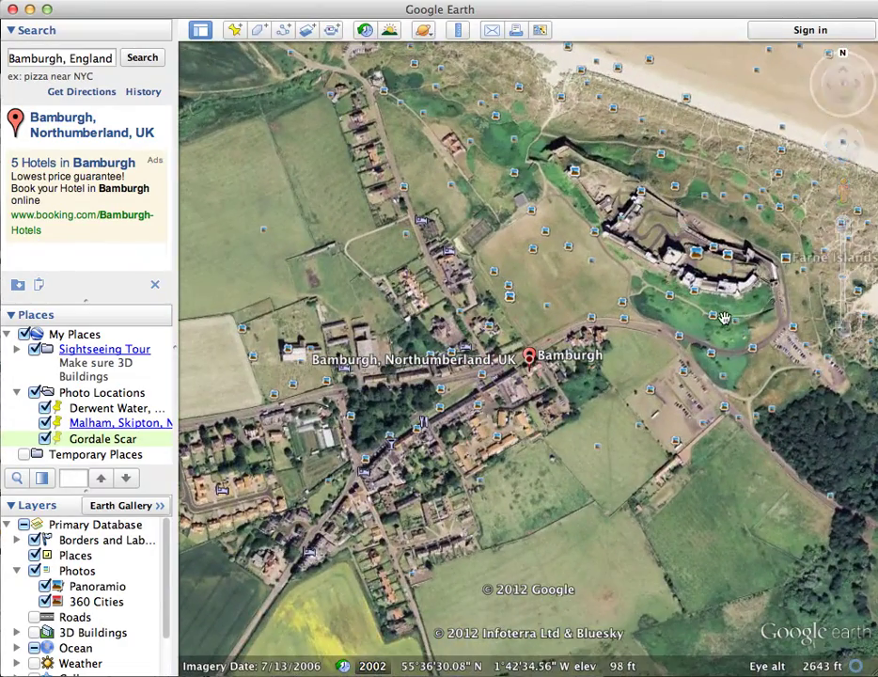
drag(739, 298, 560, 495)
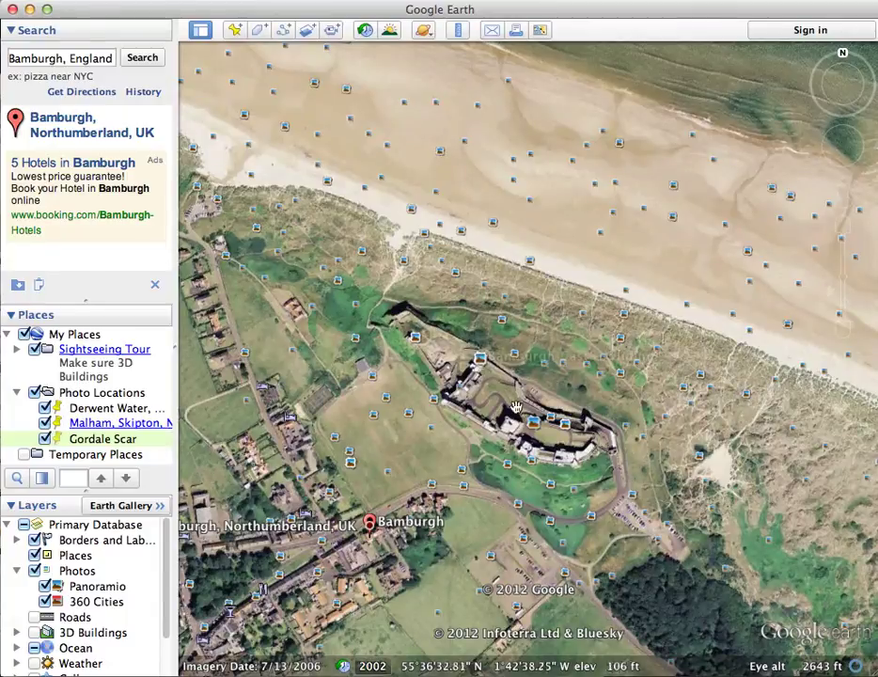
click(843, 331)
drag(843, 331, 846, 339)
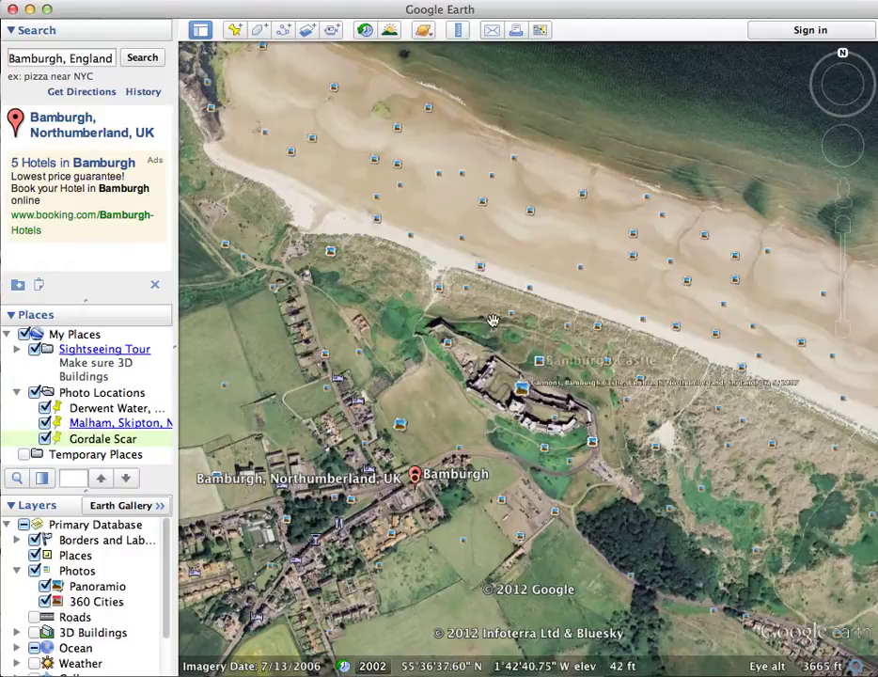
click(479, 272)
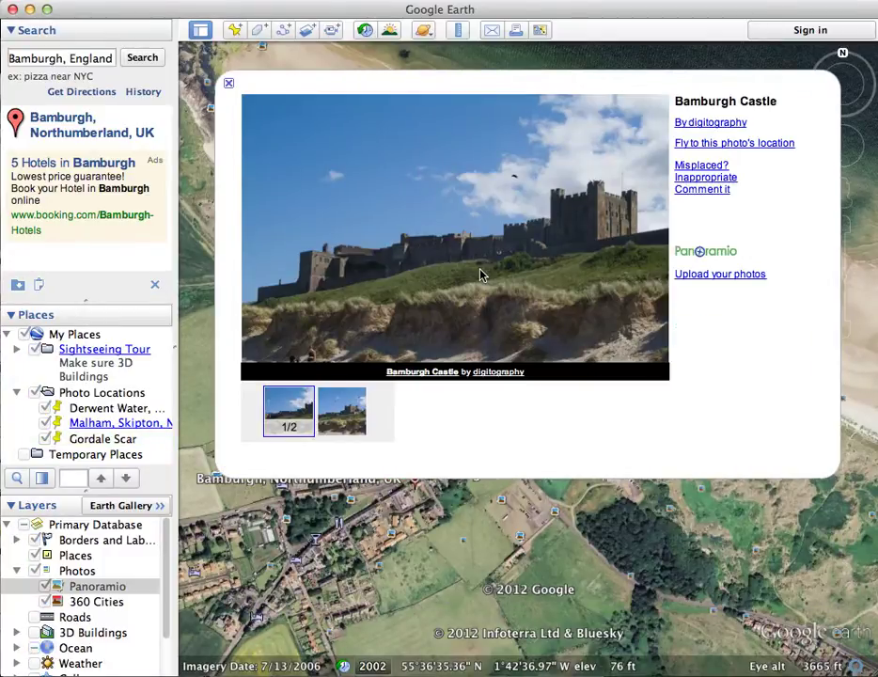
click(228, 84)
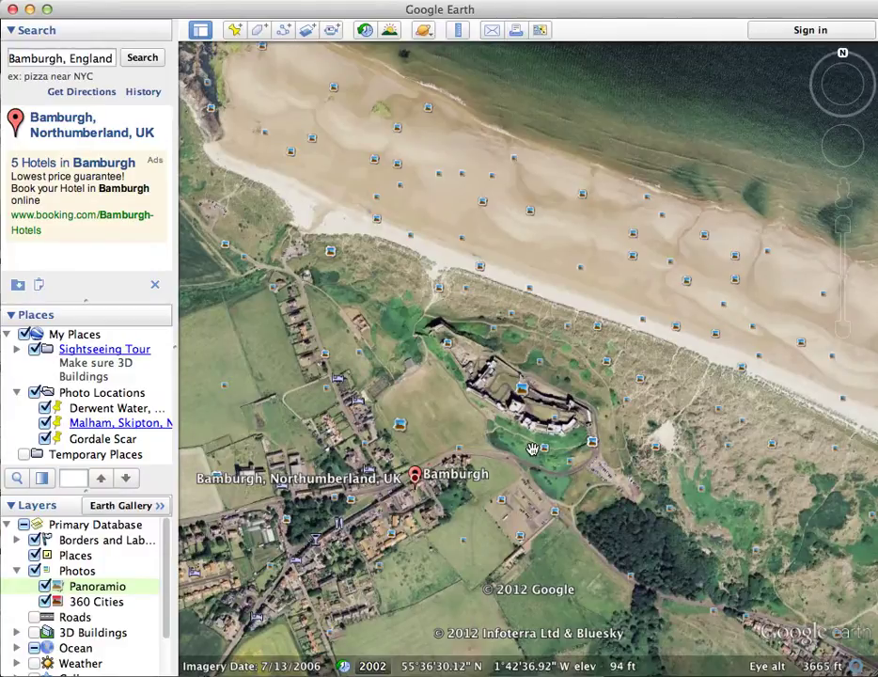
- Add a placemark named Bamburgh Castle beside the castle in the current map view
click(234, 30)
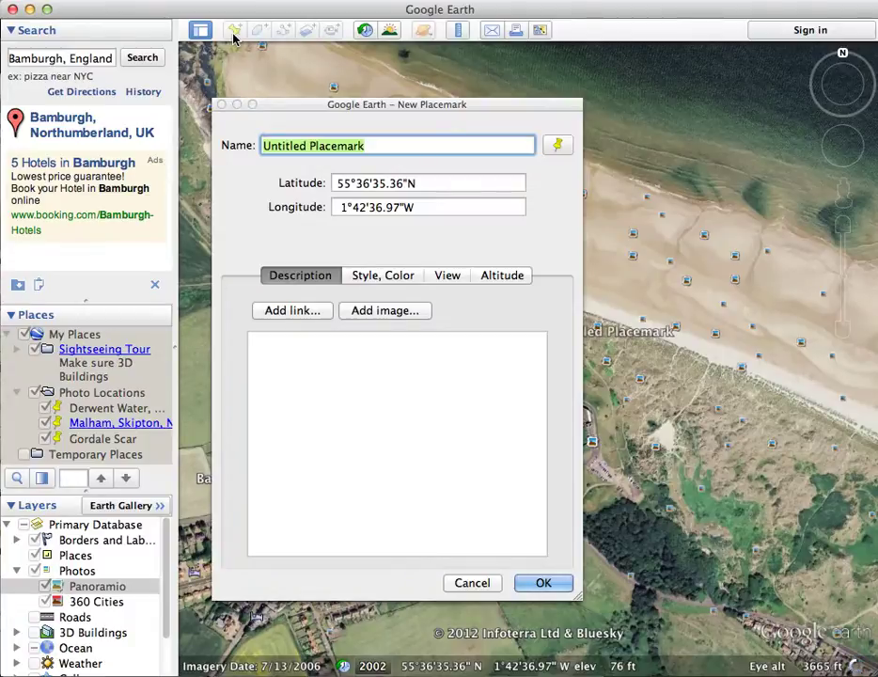
text(Bambur)
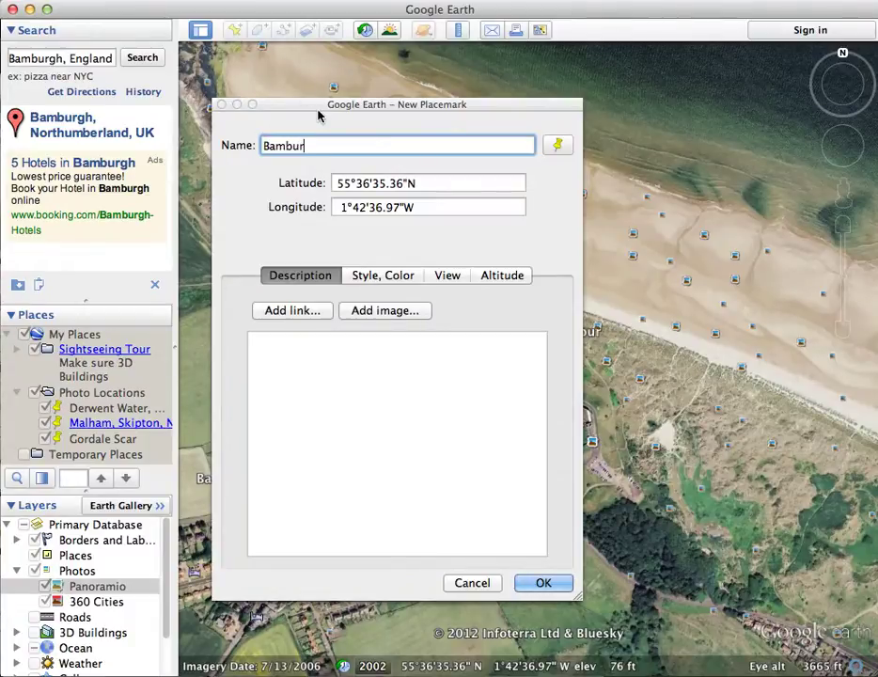
text(gh Cas)
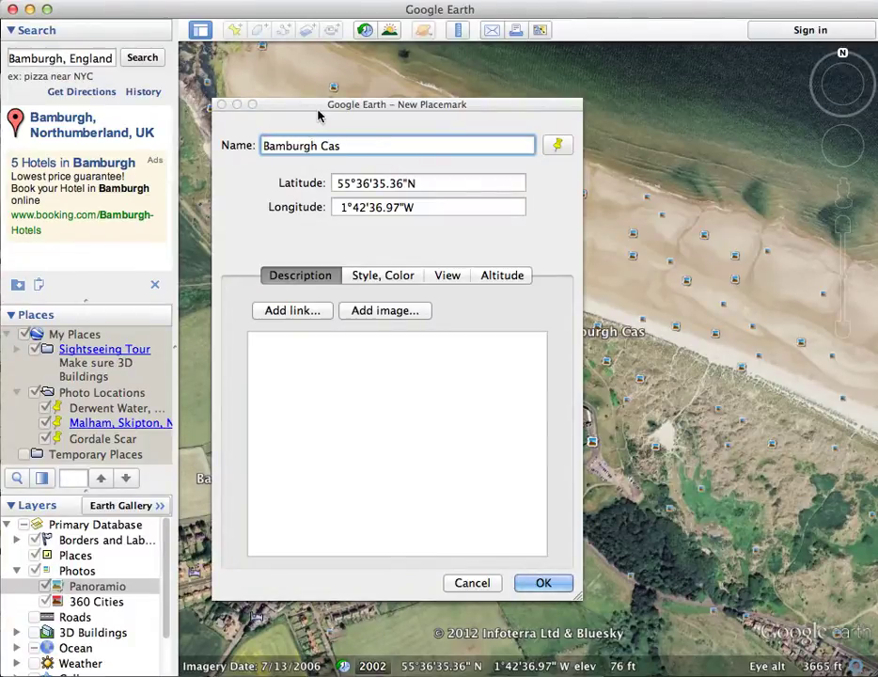
text(tle)
key(Return)
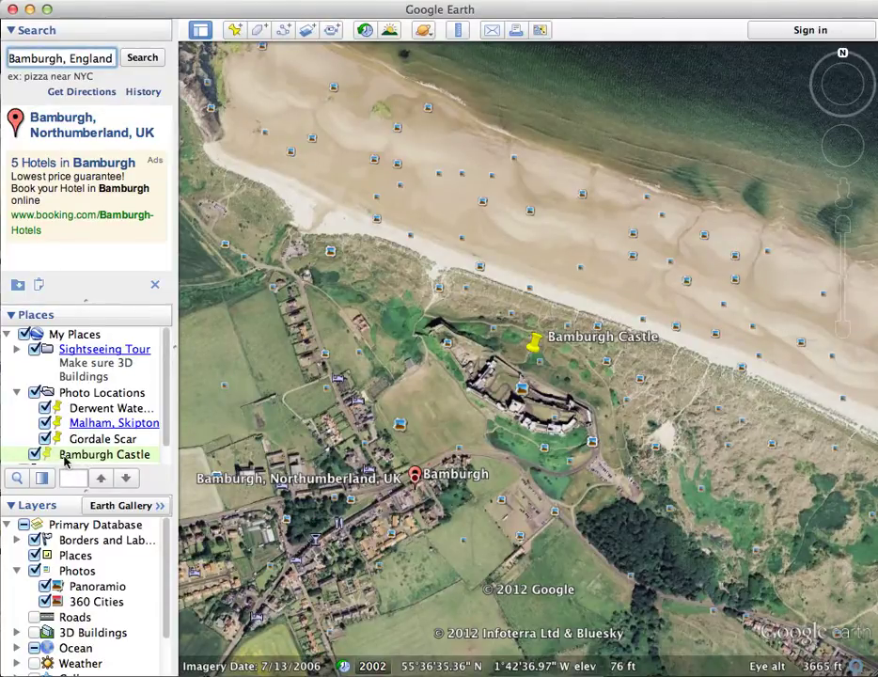
- Move the Bamburgh Castle placemark into the Photo Locations folder and widen the sidebar to fit the place names
drag(82, 458, 92, 396)
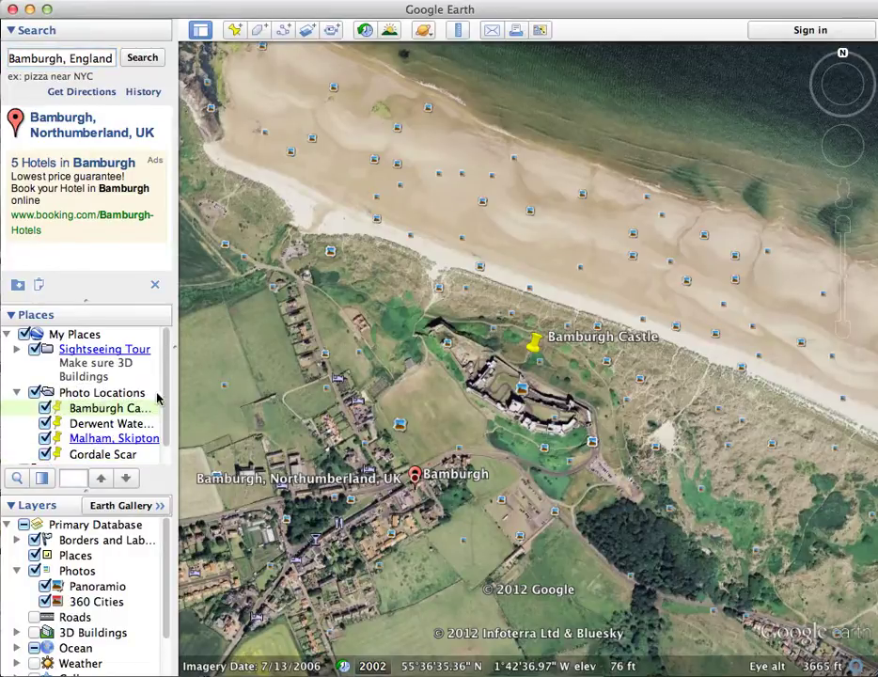
drag(172, 355, 248, 356)
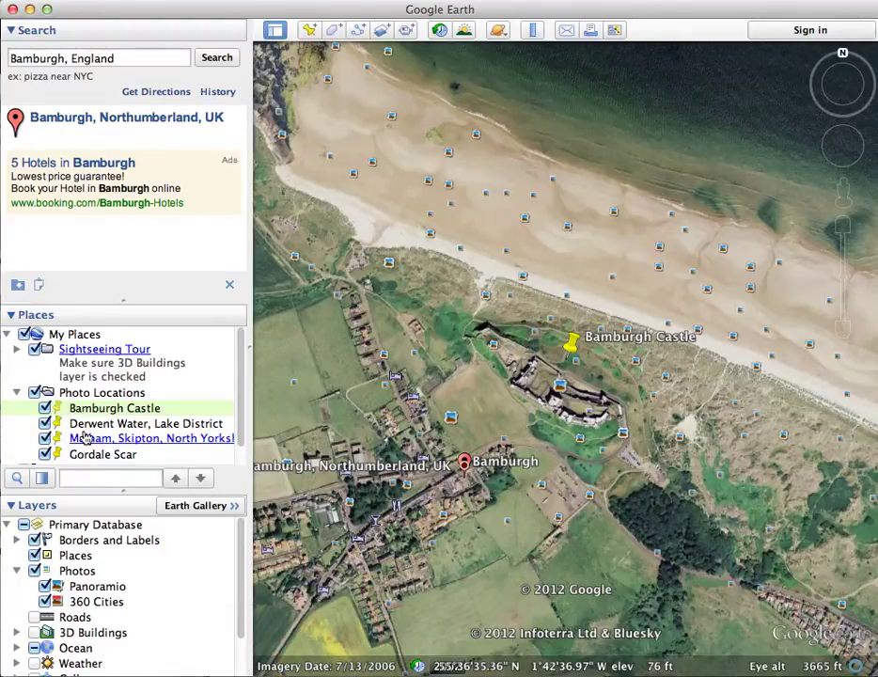
- Create an email with the Photo Locations folder attached as a KMZ file, and close the draft without sending
click(93, 394)
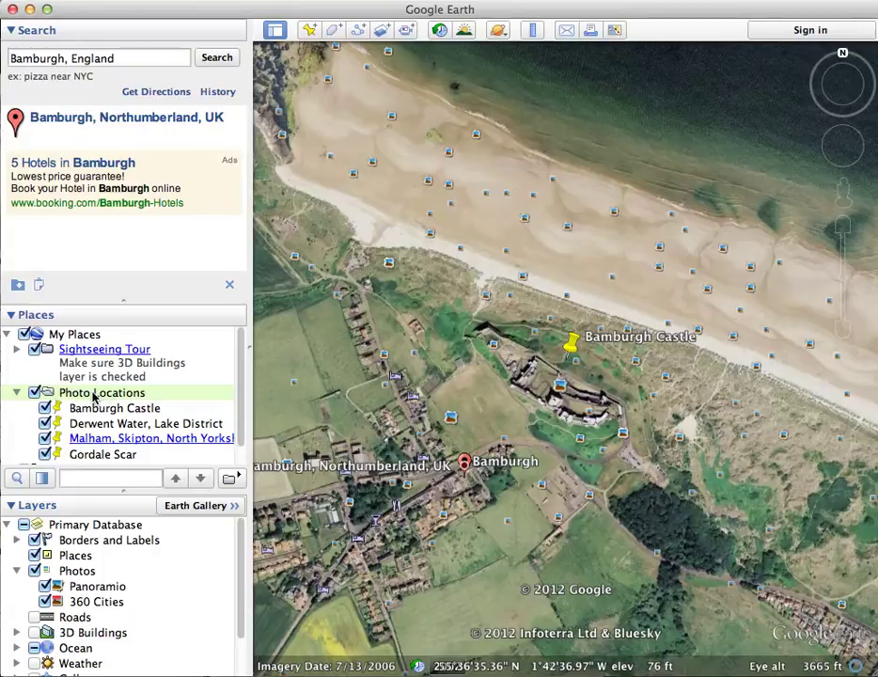
right_click(94, 398)
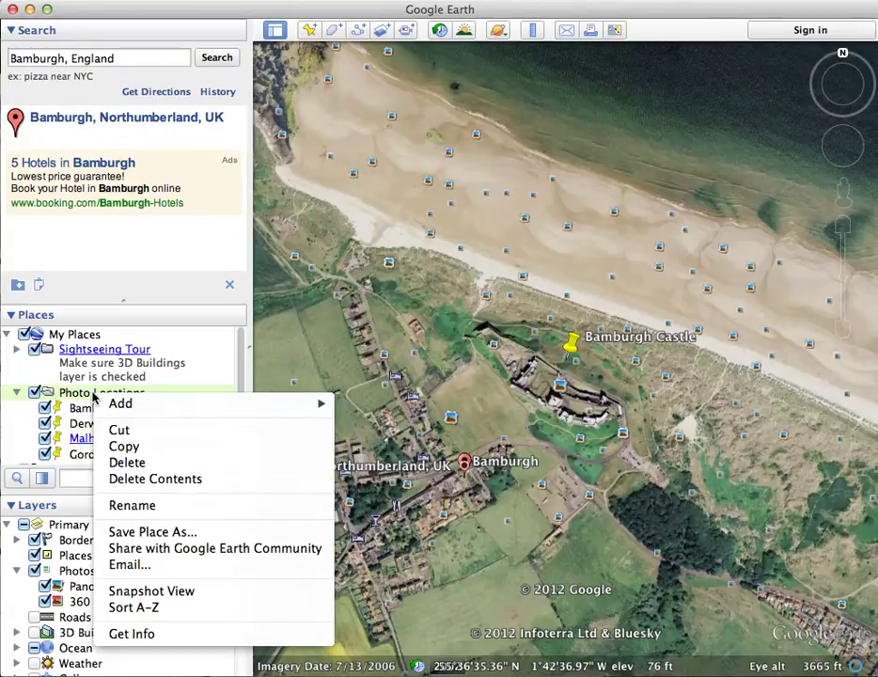
click(148, 565)
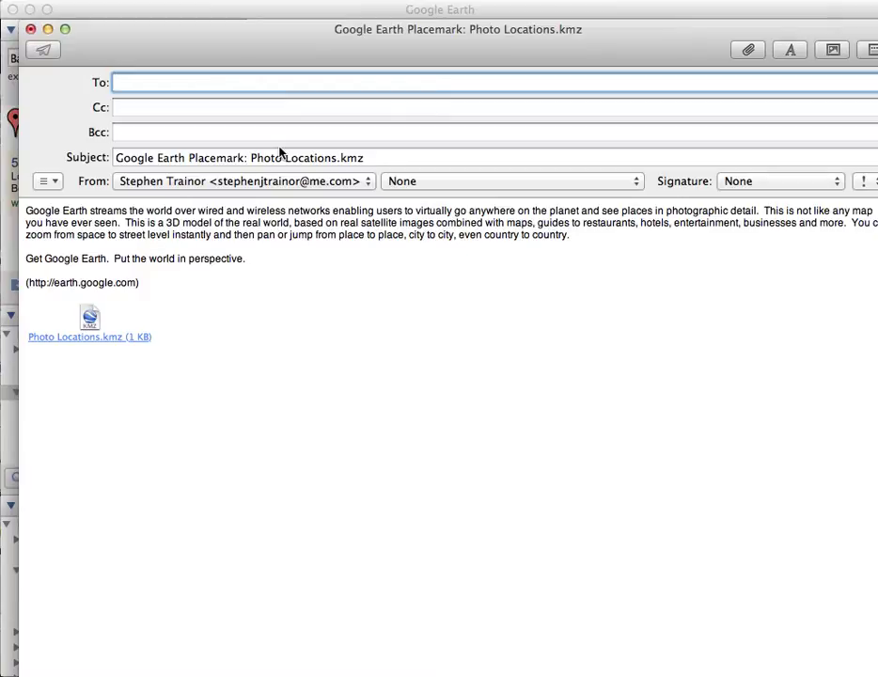
click(31, 31)
click(425, 154)
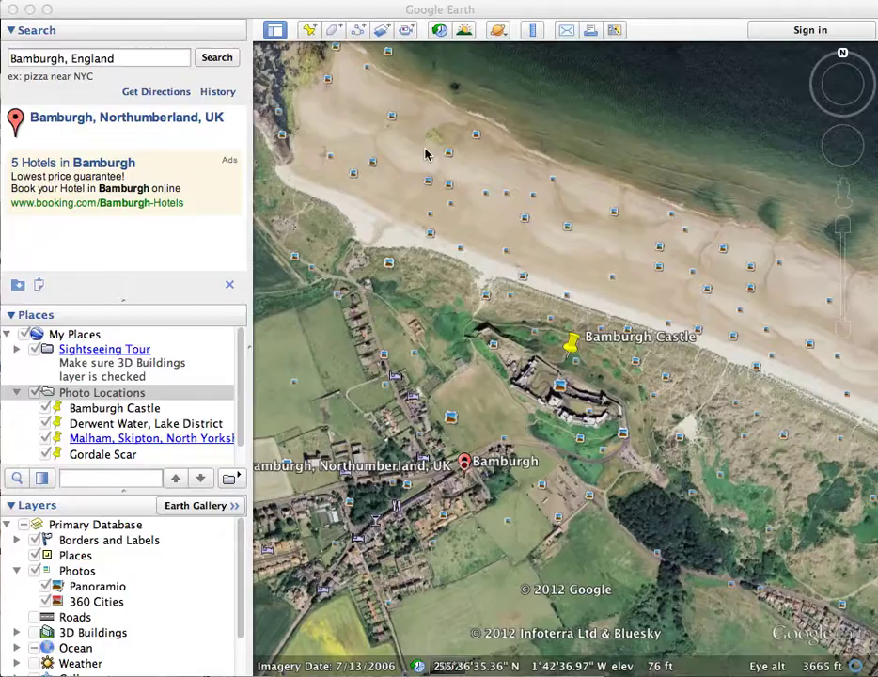
- Switch to Preview and examine email-1.png and email-2.png, showing the Photo Locations.kmz attachment and its opening options on iPad
key(super+Tab)
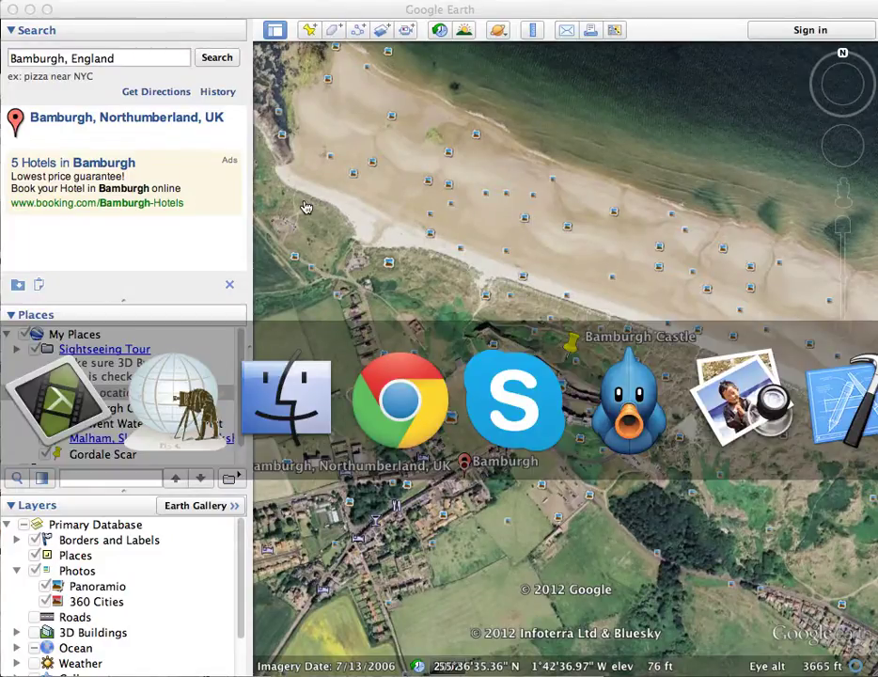
key(super+Tab)
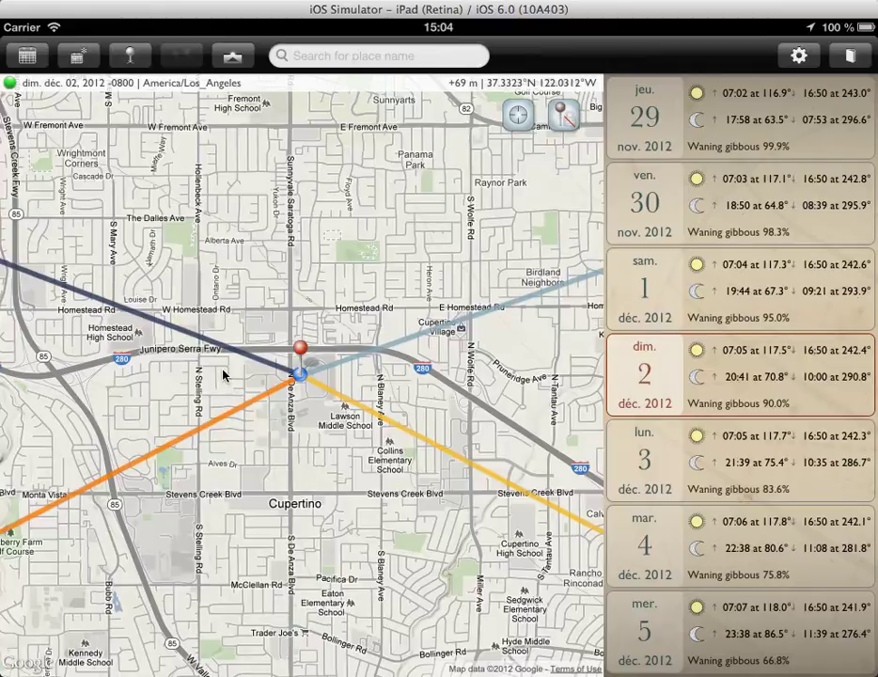
key(super+Tab)
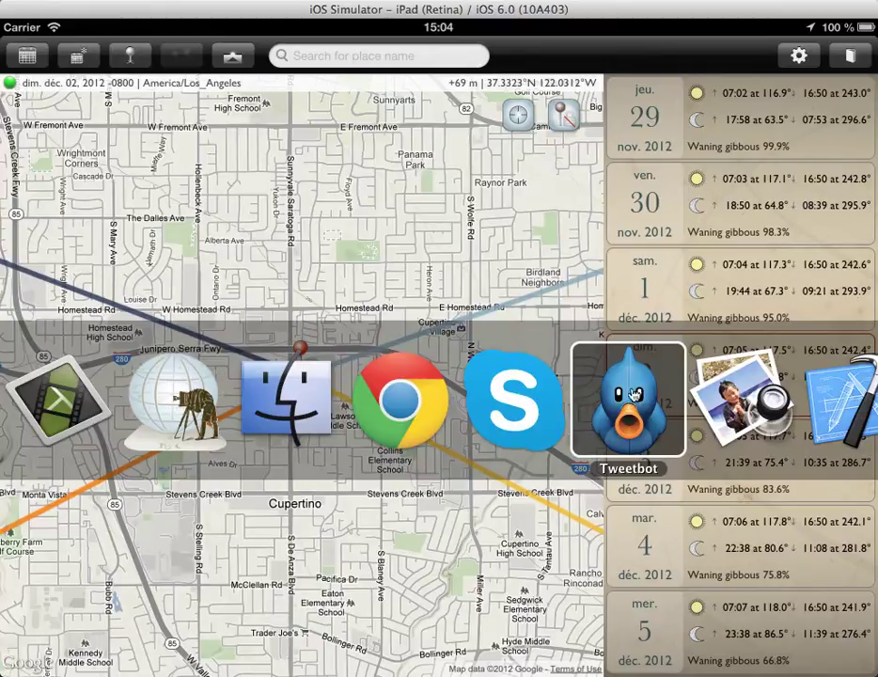
click(704, 395)
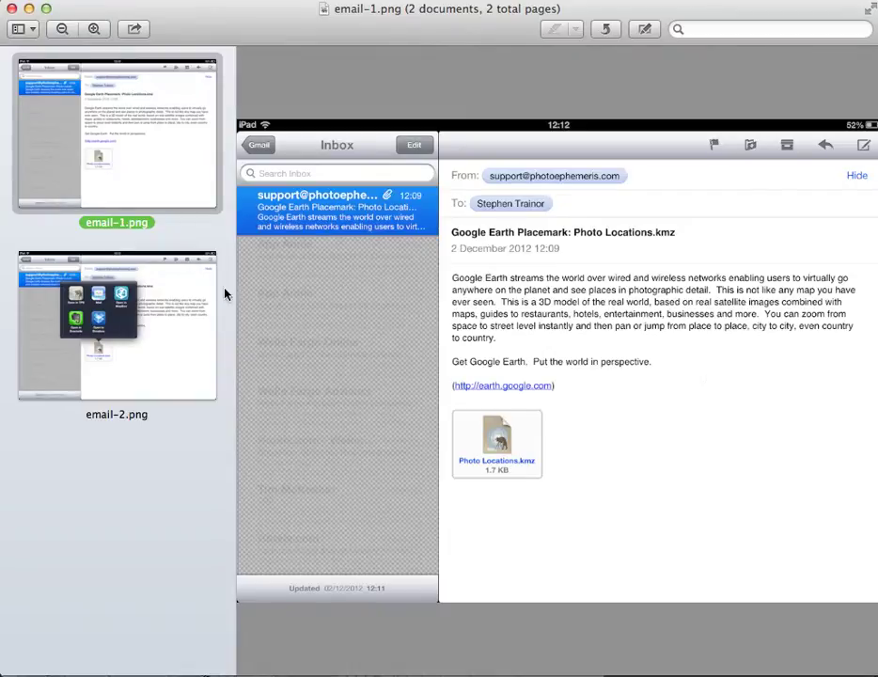
drag(237, 298, 145, 300)
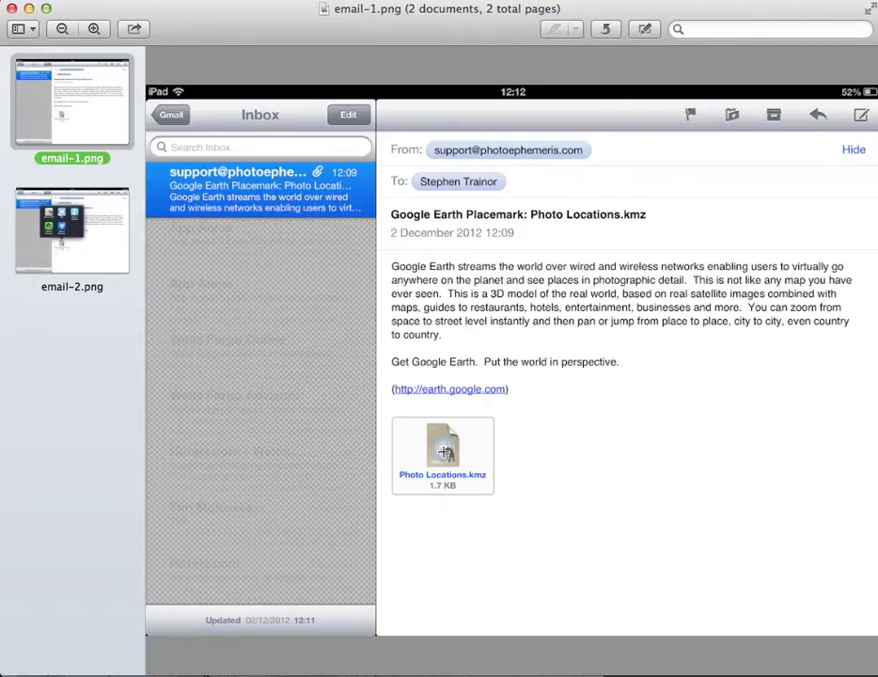
click(101, 270)
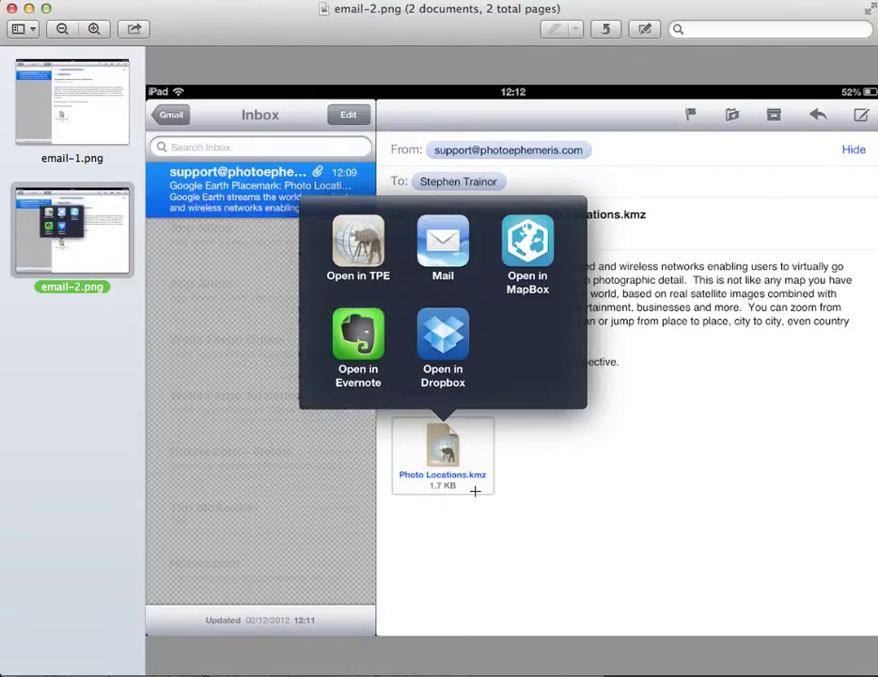
- Switch back to the iOS Simulator, leave TPE for the home screen and open Safari
key(super+Tab)
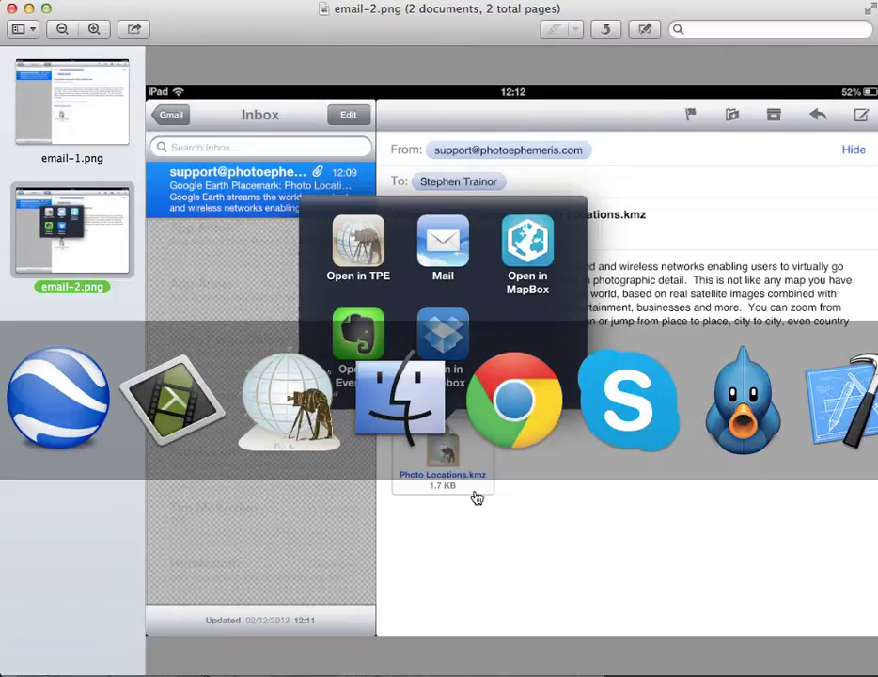
key(super+Tab)
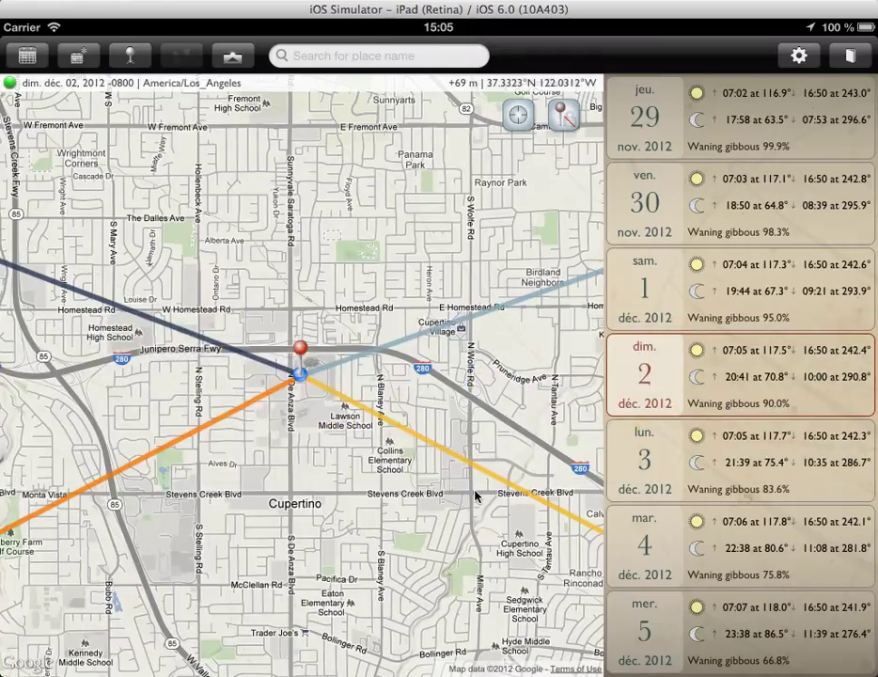
key(super+shift+h)
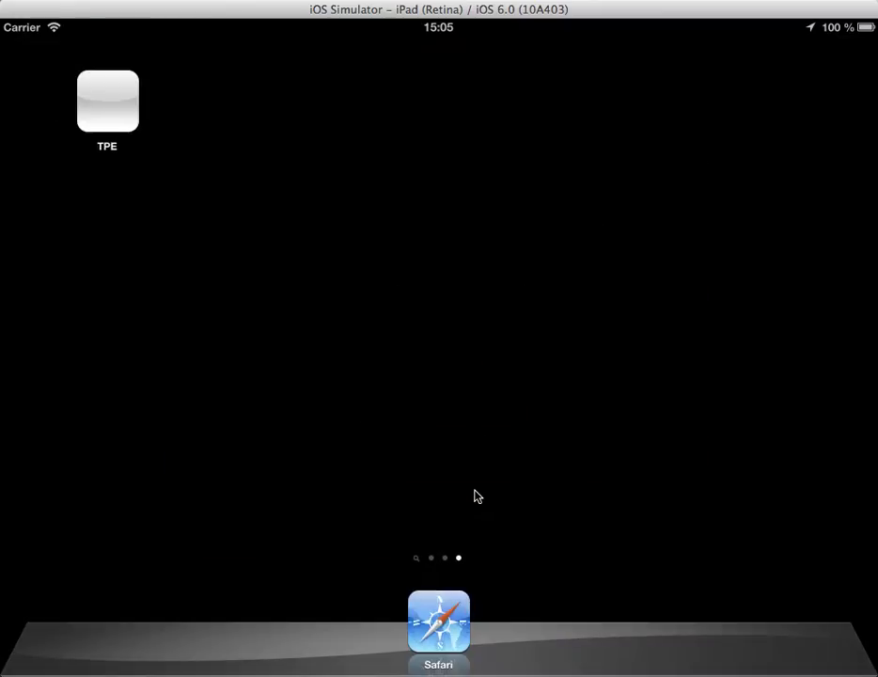
click(438, 618)
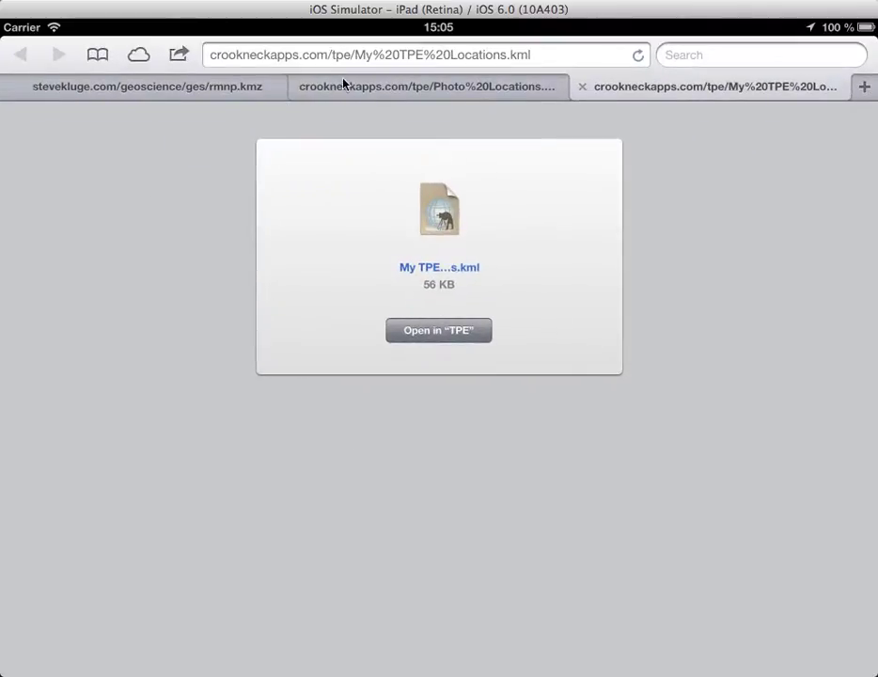
- Open Photo Locations.kmz from its Safari page in TPE and import its locations
click(347, 87)
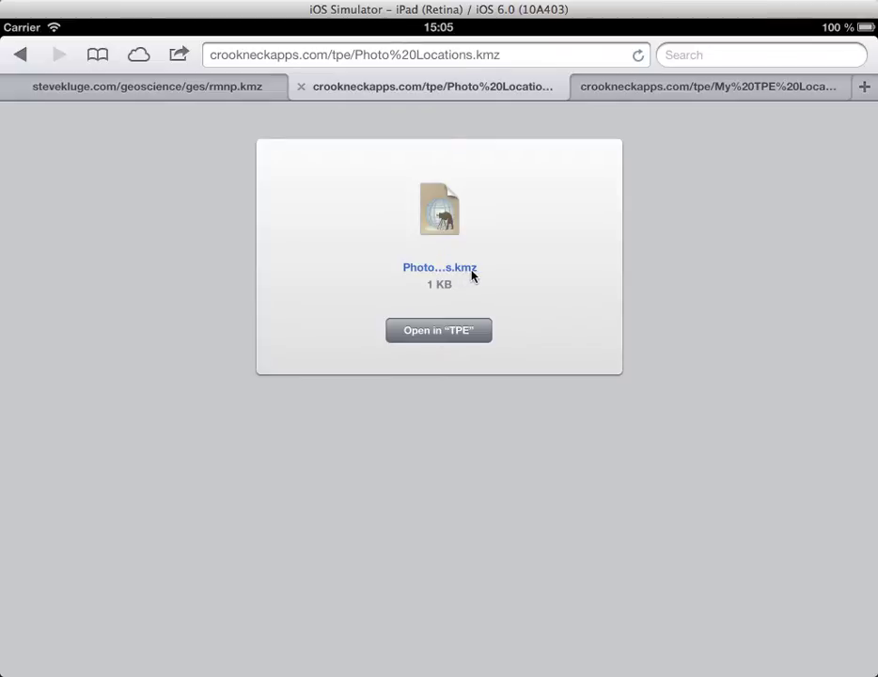
click(437, 330)
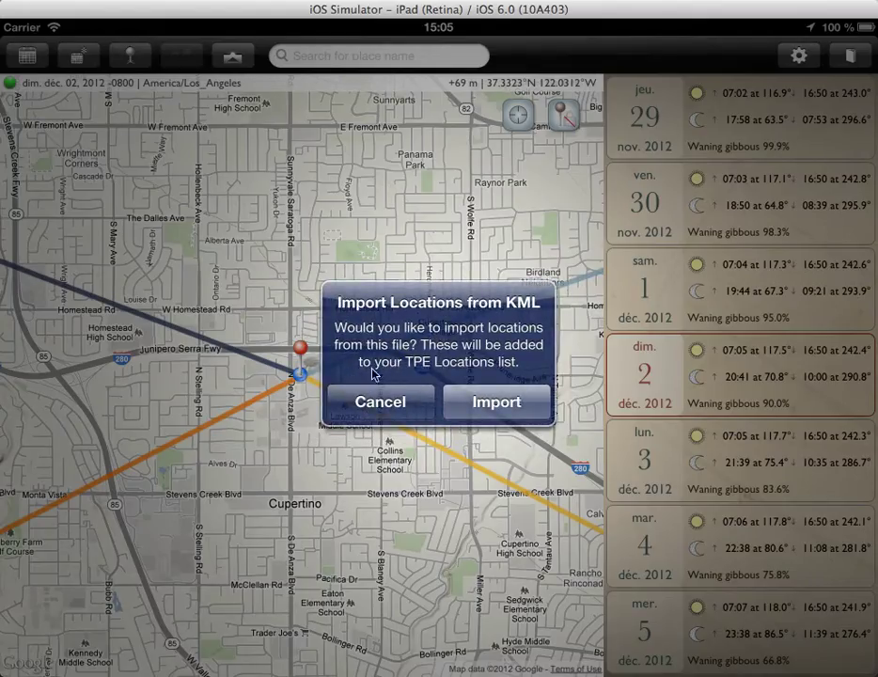
click(482, 407)
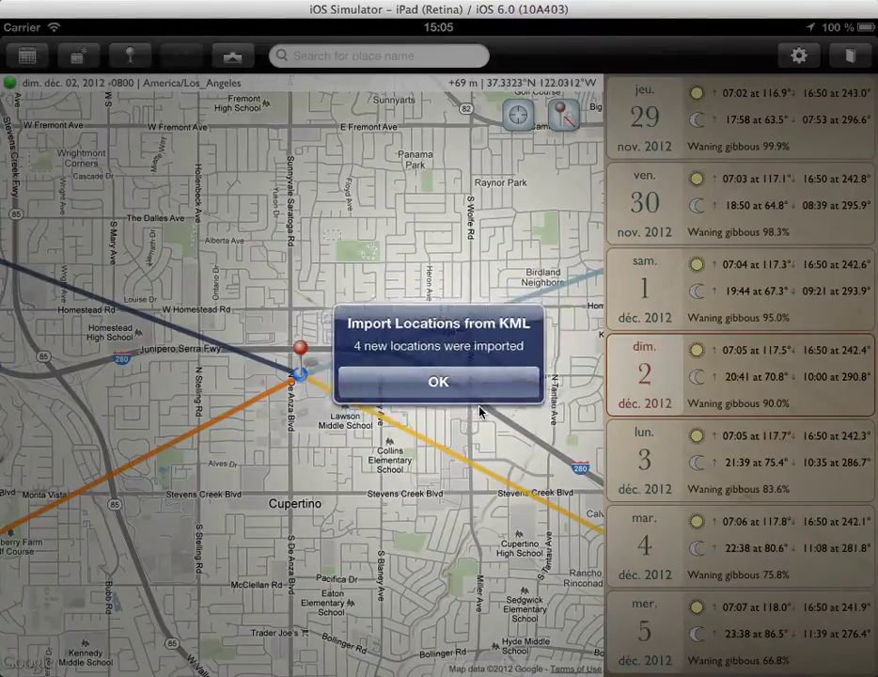
click(443, 385)
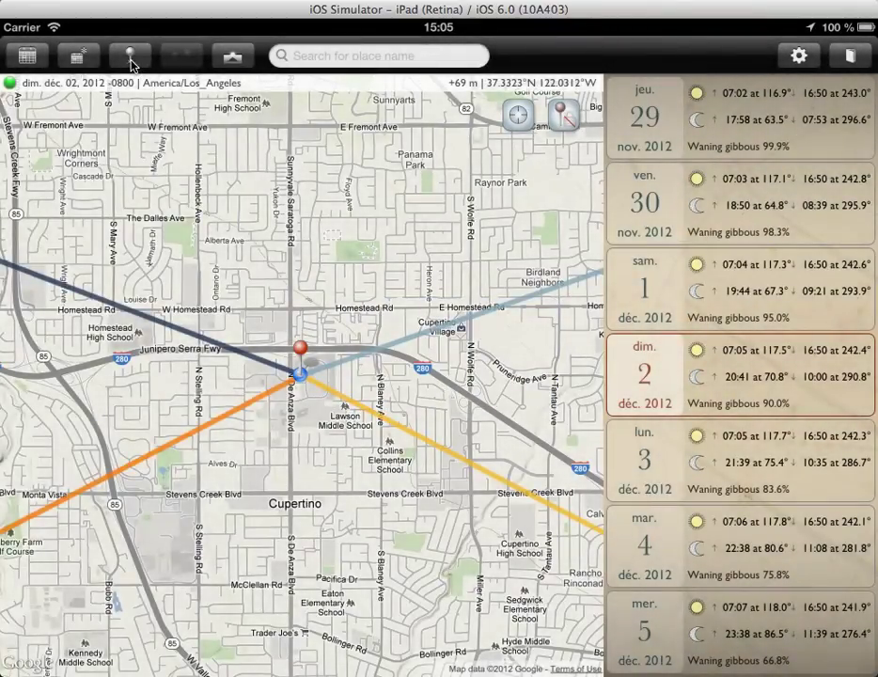
- Show the imported Bamburgh Castle location on the map from the saved locations
click(131, 57)
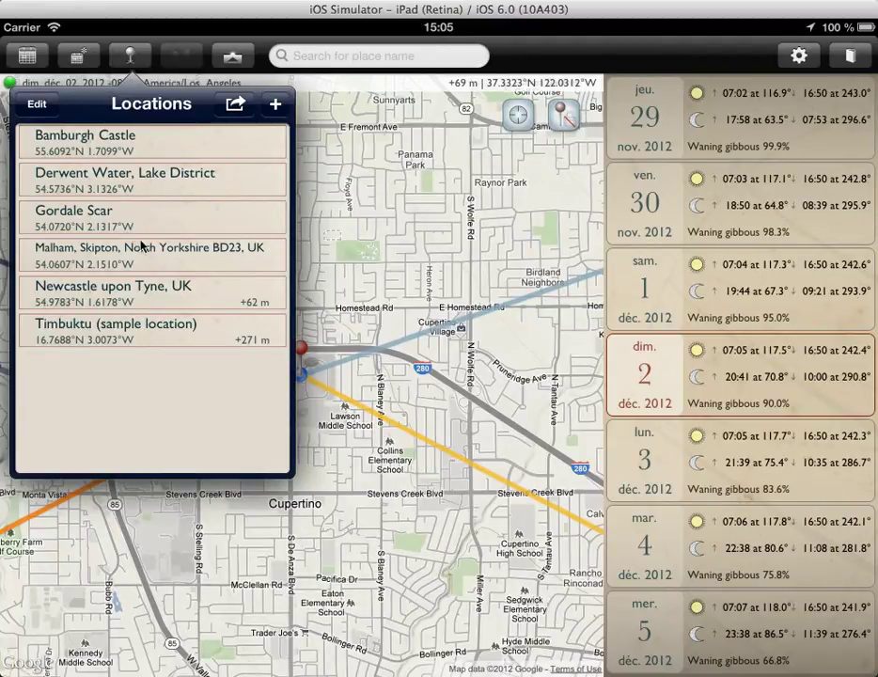
click(117, 141)
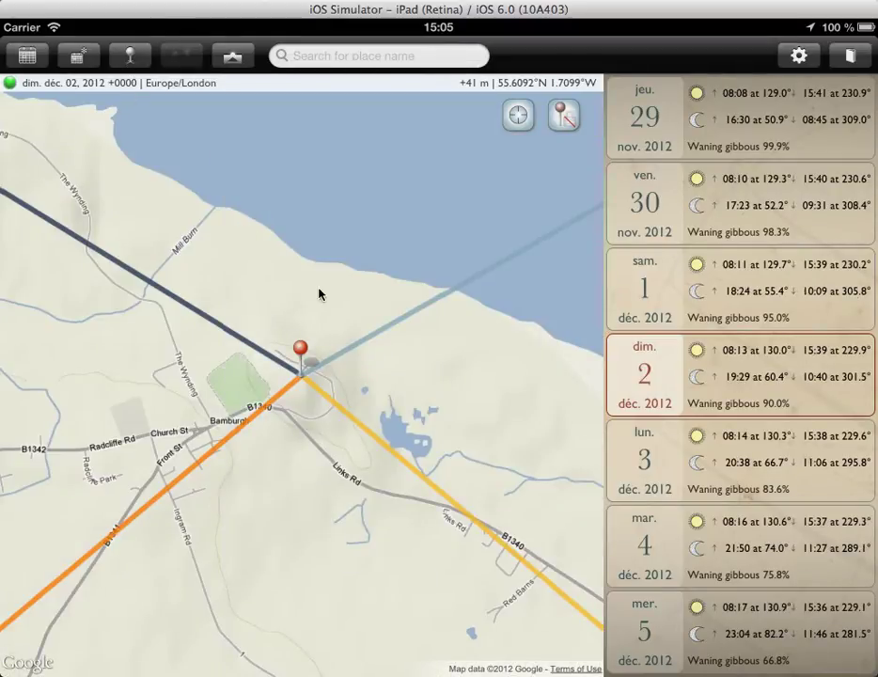
drag(210, 232, 241, 251)
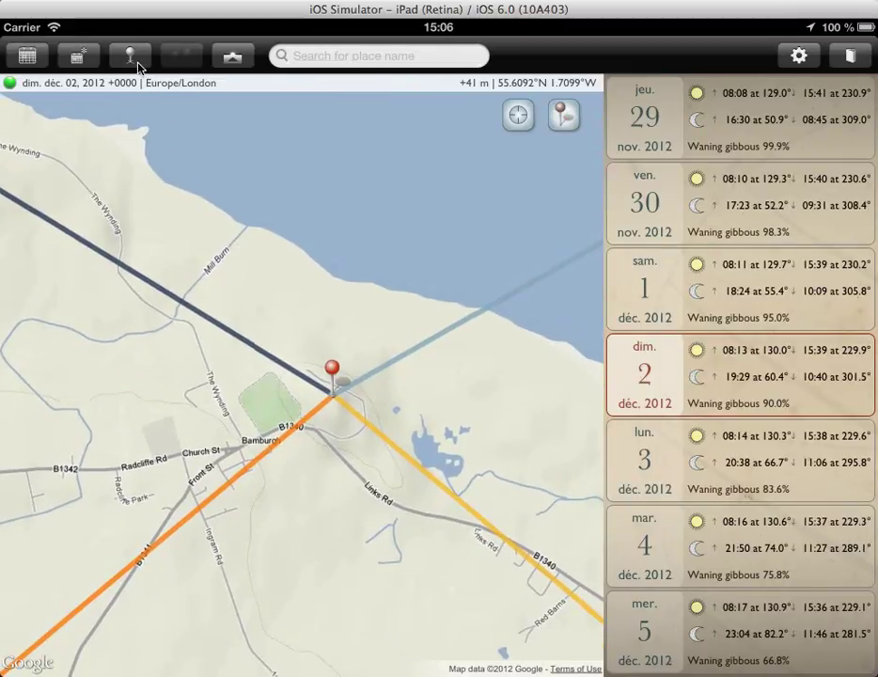
- Review the saved Locations list with the imported places, and close it
click(131, 57)
click(138, 63)
click(130, 55)
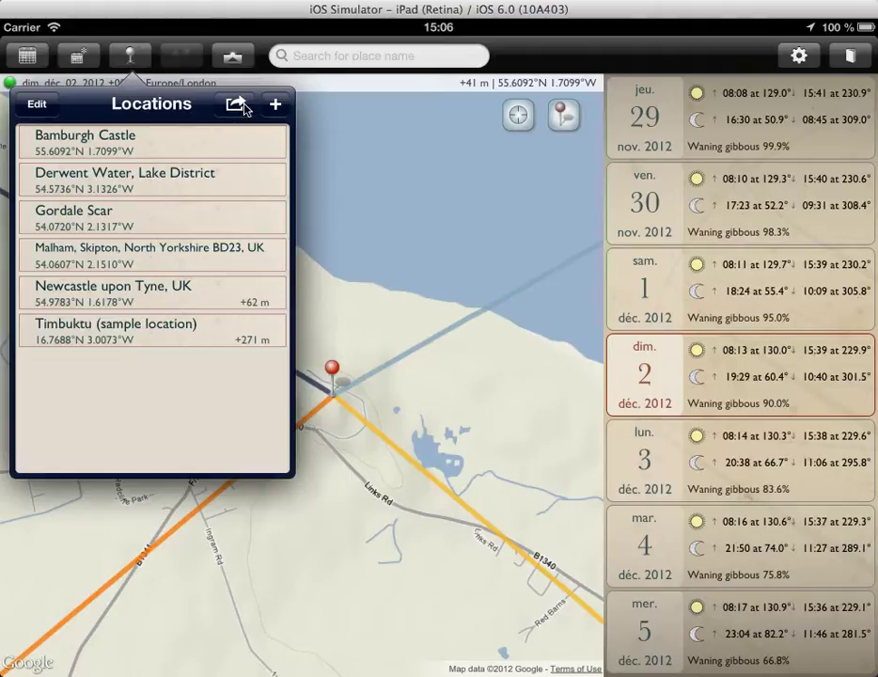
click(134, 58)
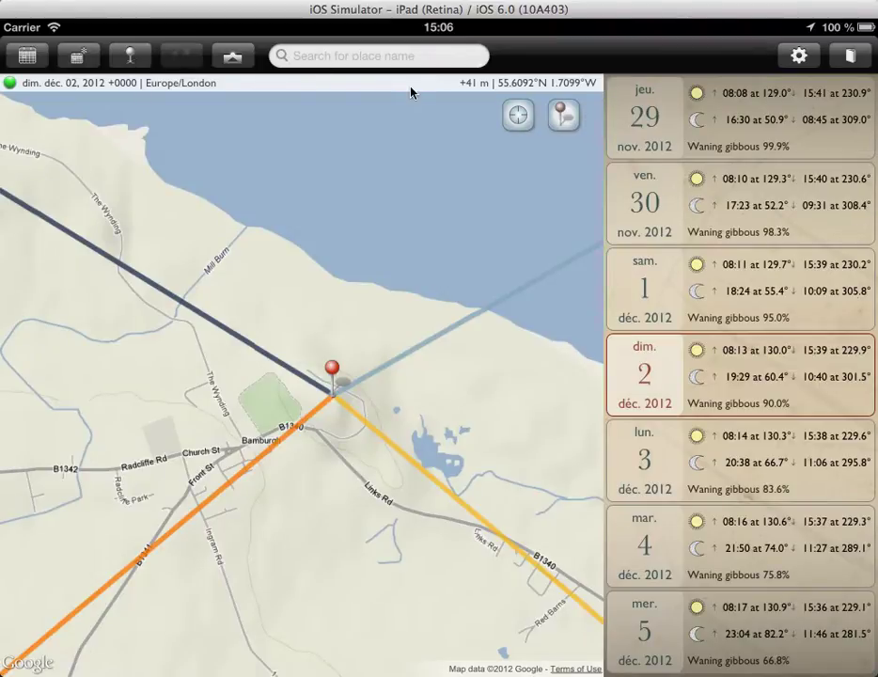
- Leave TPE for the iPad home screen and switch to the desktop version of The Photographer's Ephemeris
key(super+shift+h)
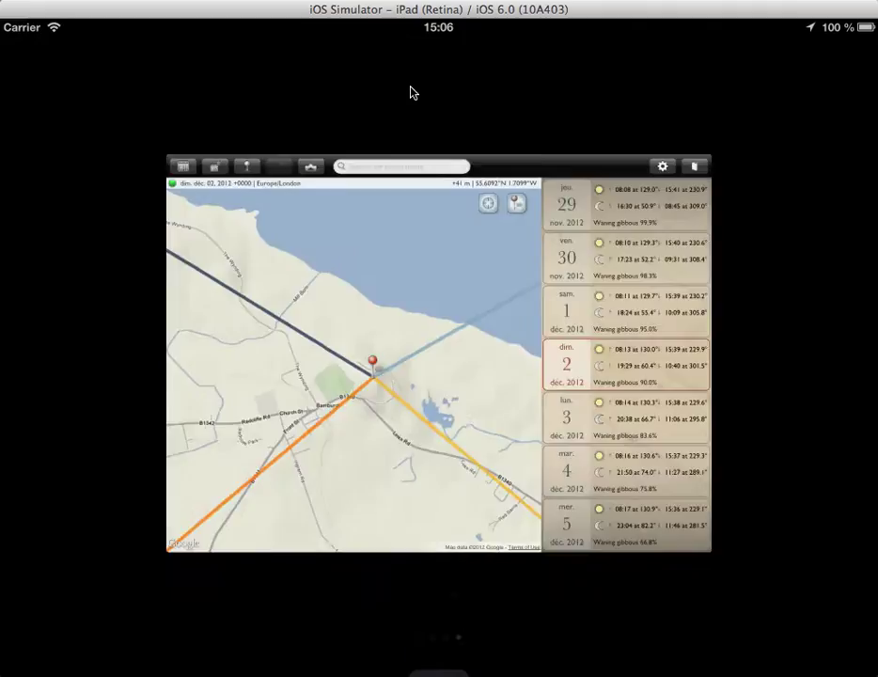
key(super+Tab)
key(super+Tab)
key(super+Tab)
key(super+Tab)
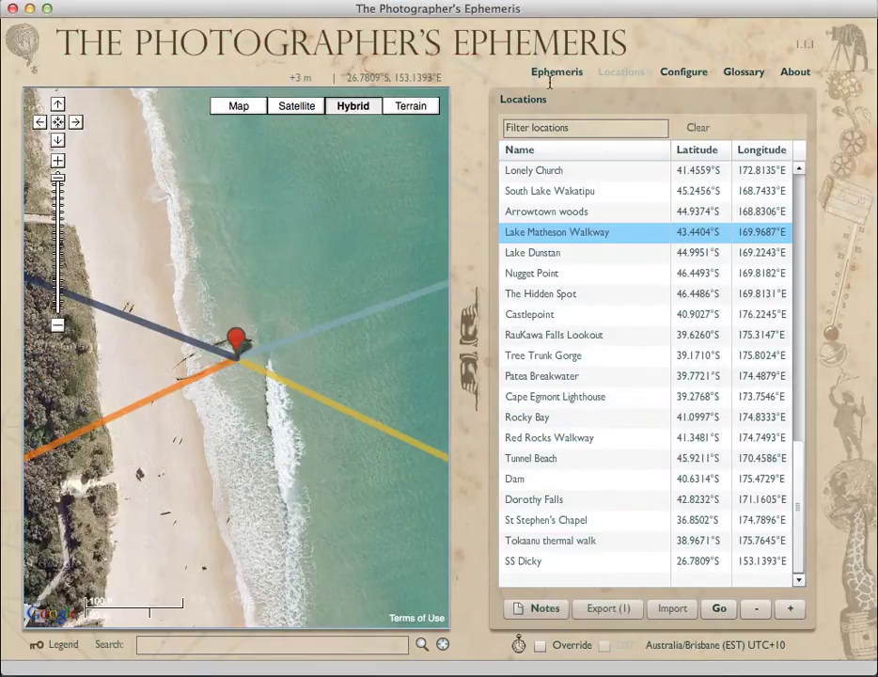
- Go to Waihi Falls and select the locations from Sahara Road, Glass House Mountains through Road to Hawkdun Range
scroll(800, 282, up, 10)
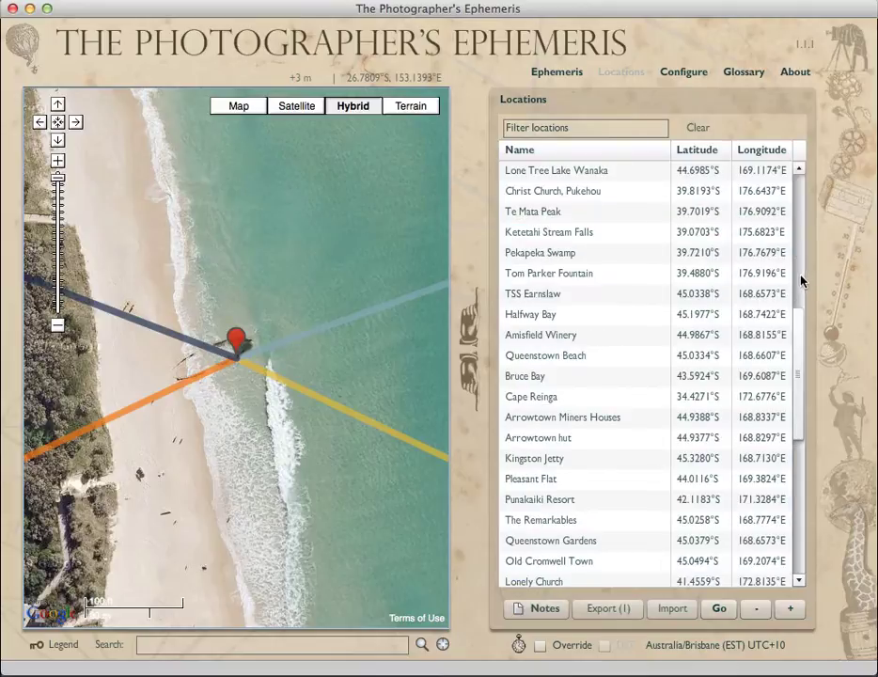
scroll(800, 212, up, 10)
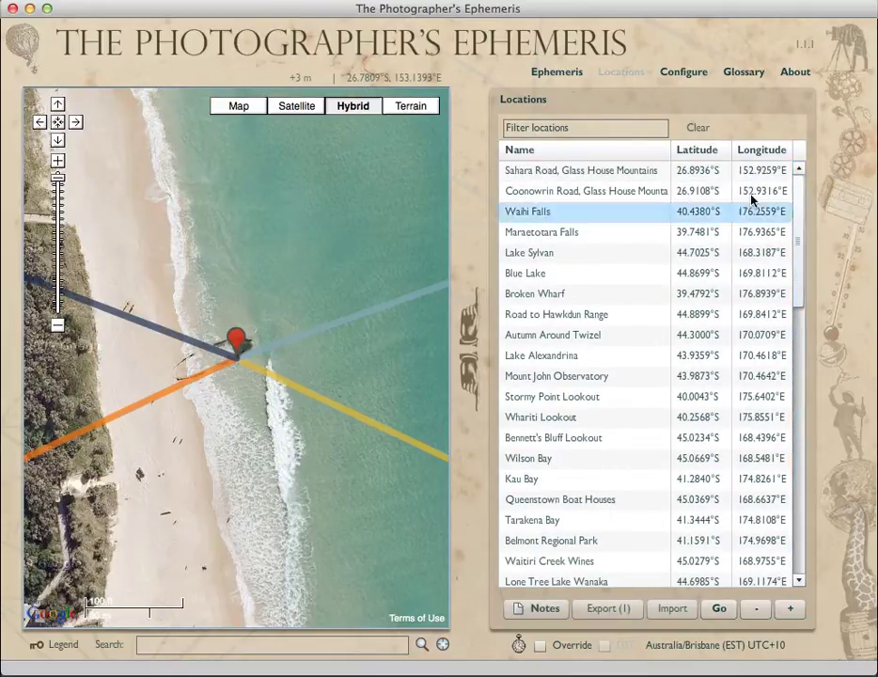
click(705, 216)
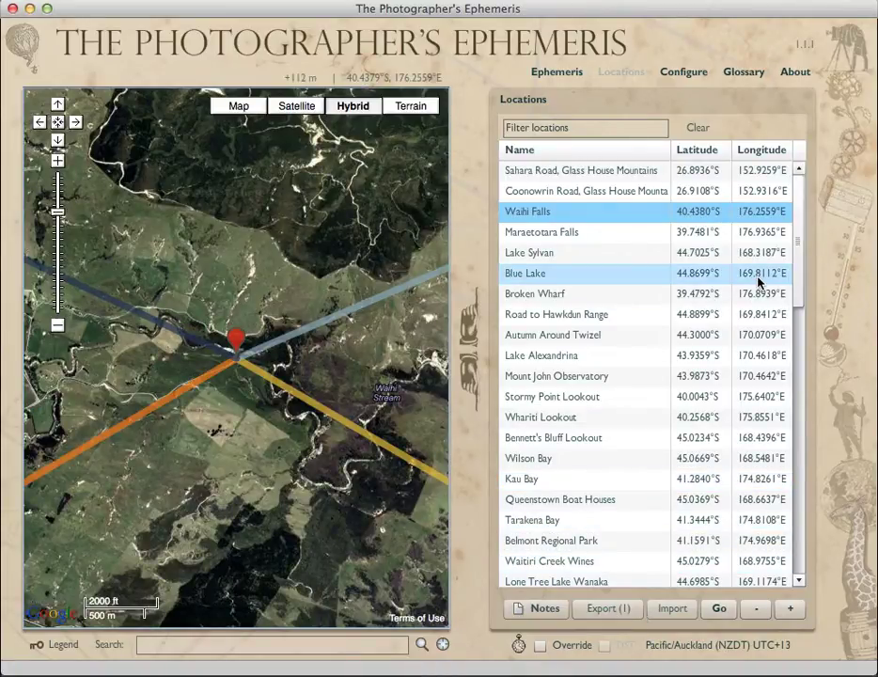
shift+click(714, 314)
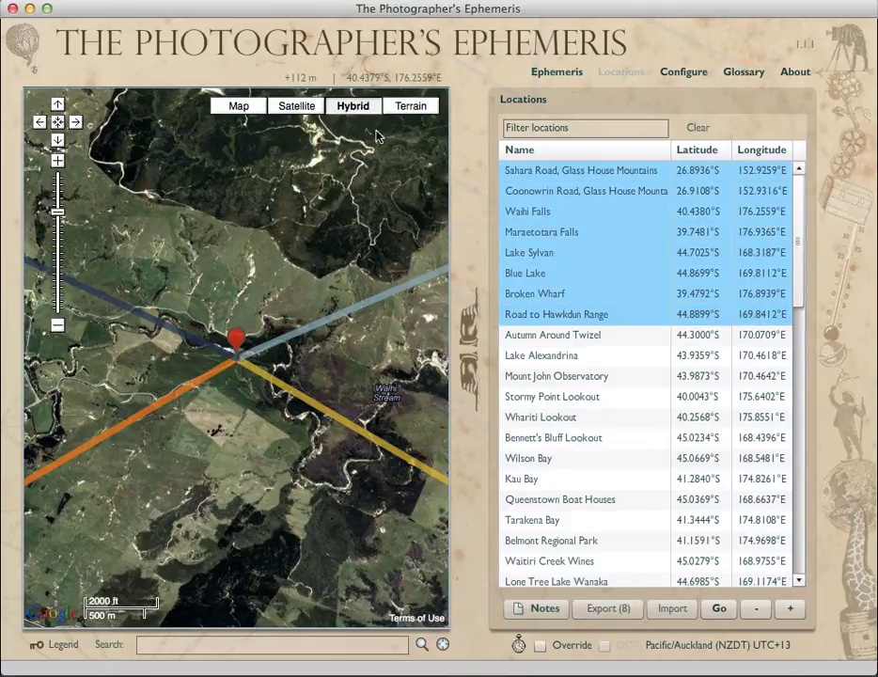
- Switch back to the iOS Simulator and import My TPE Locations.kml from its Safari page into TPE
key(super+Tab)
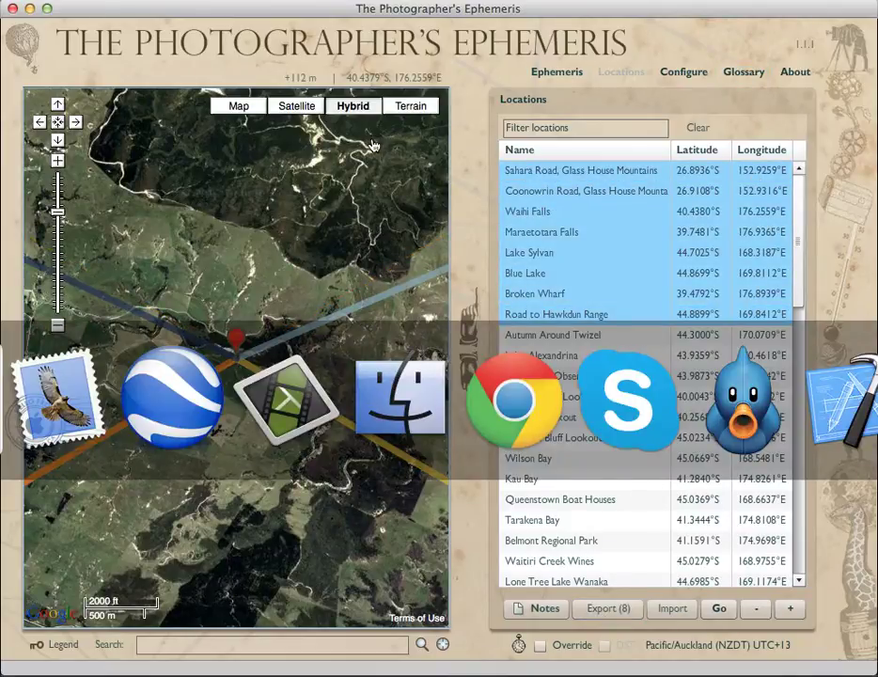
key(super+Tab)
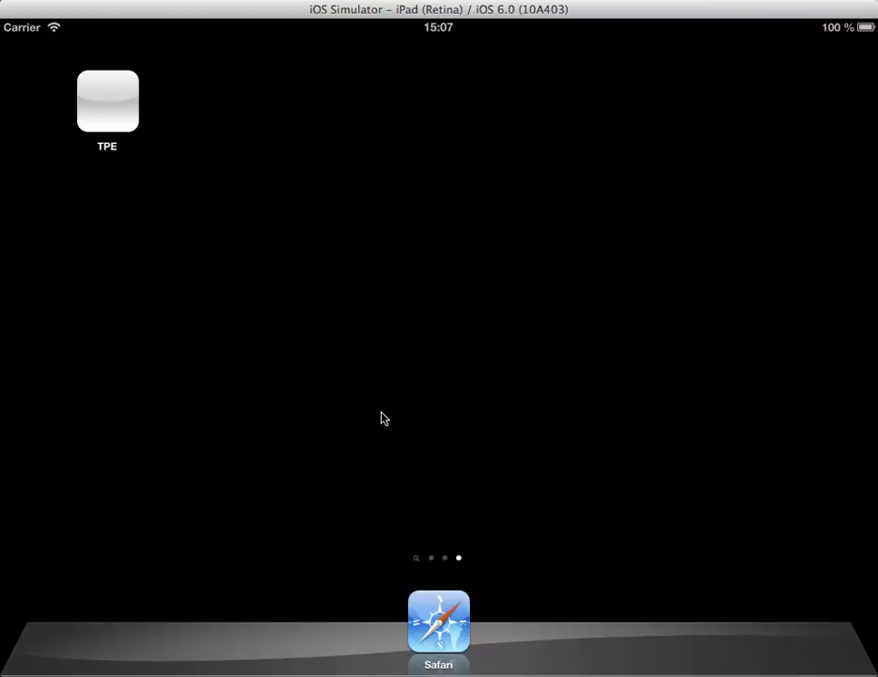
click(438, 626)
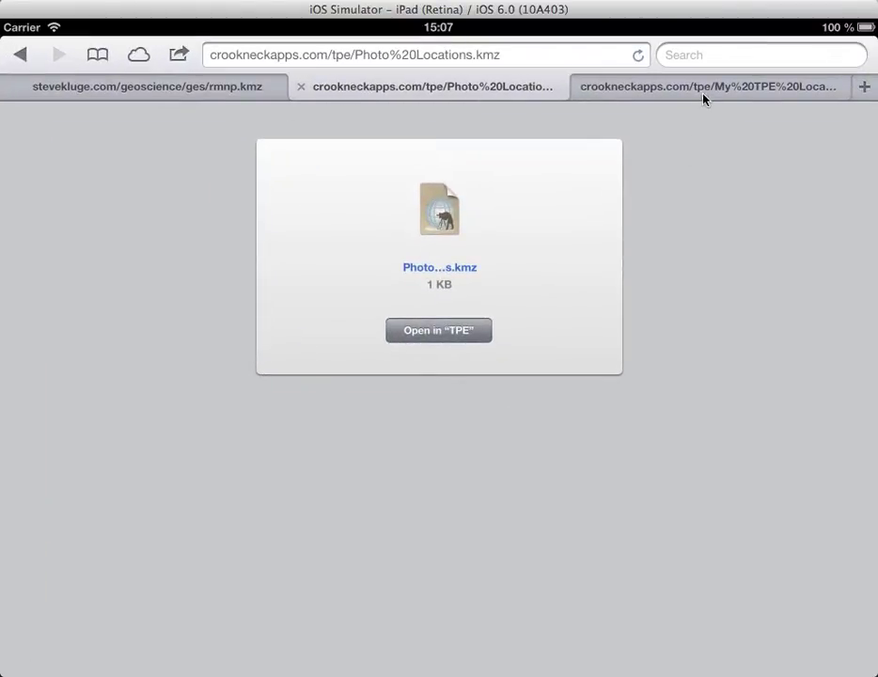
click(734, 86)
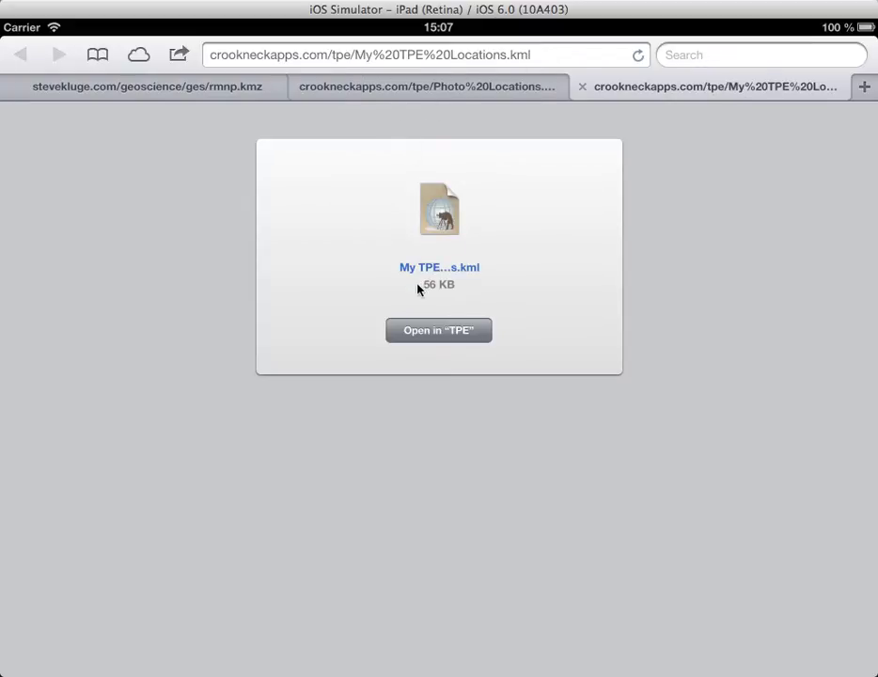
click(438, 330)
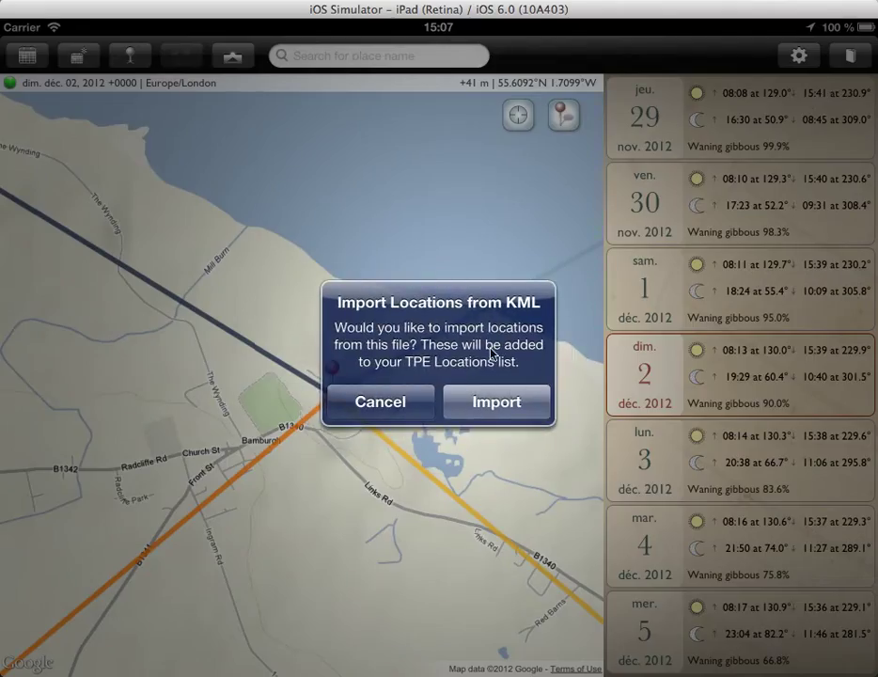
click(495, 403)
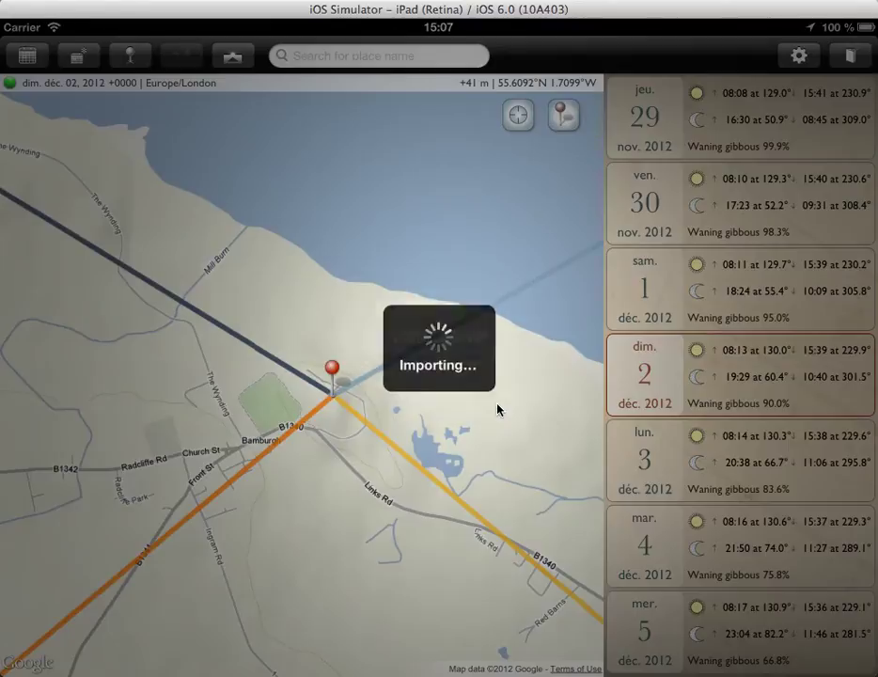
click(441, 390)
- Browse the saved Locations list to examine the imported New Zealand places and the Malham entry
click(130, 55)
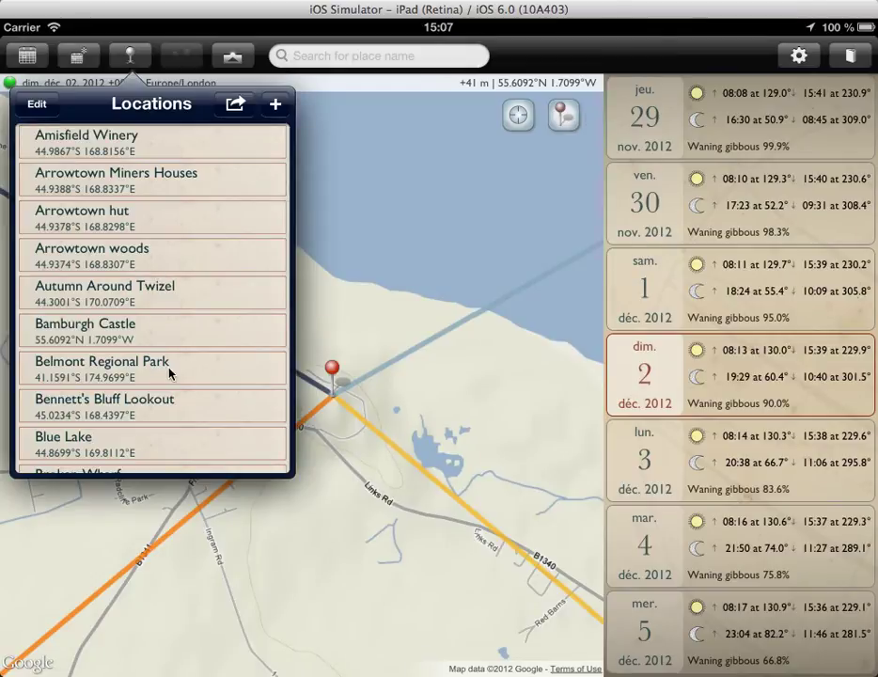
drag(205, 402, 216, 167)
drag(218, 356, 222, 112)
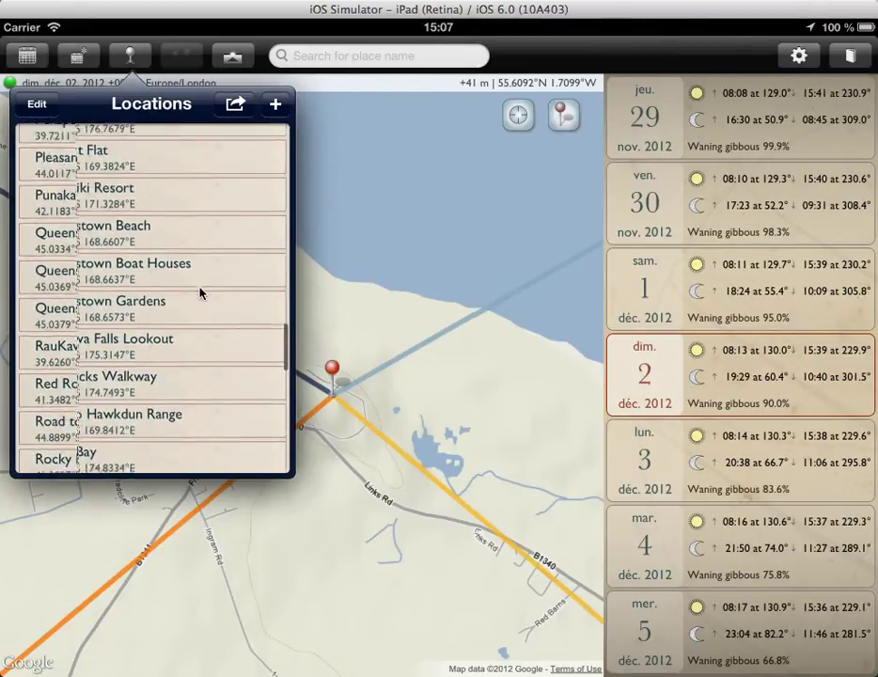
drag(193, 307, 190, 386)
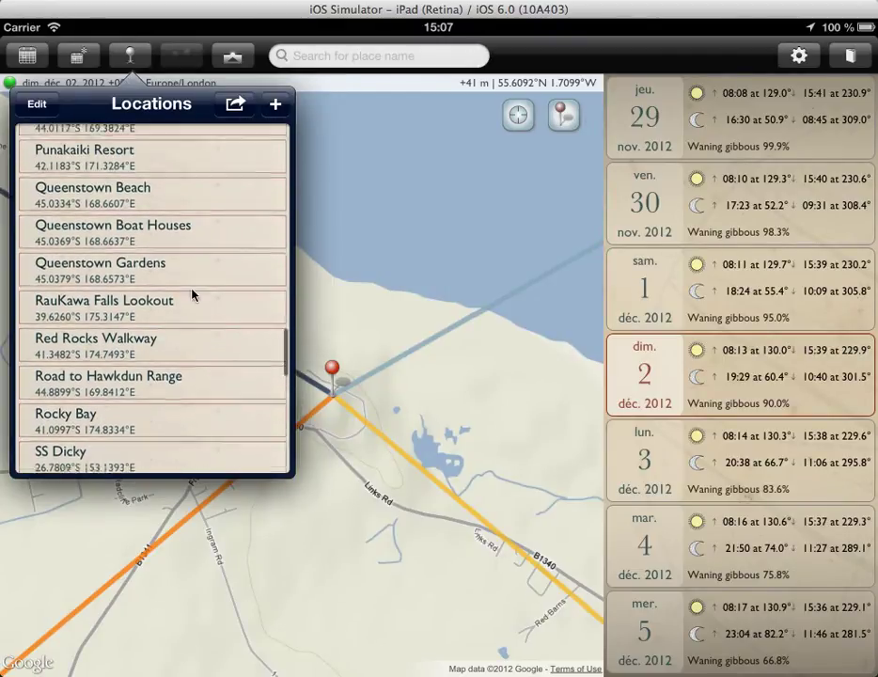
drag(206, 172, 207, 472)
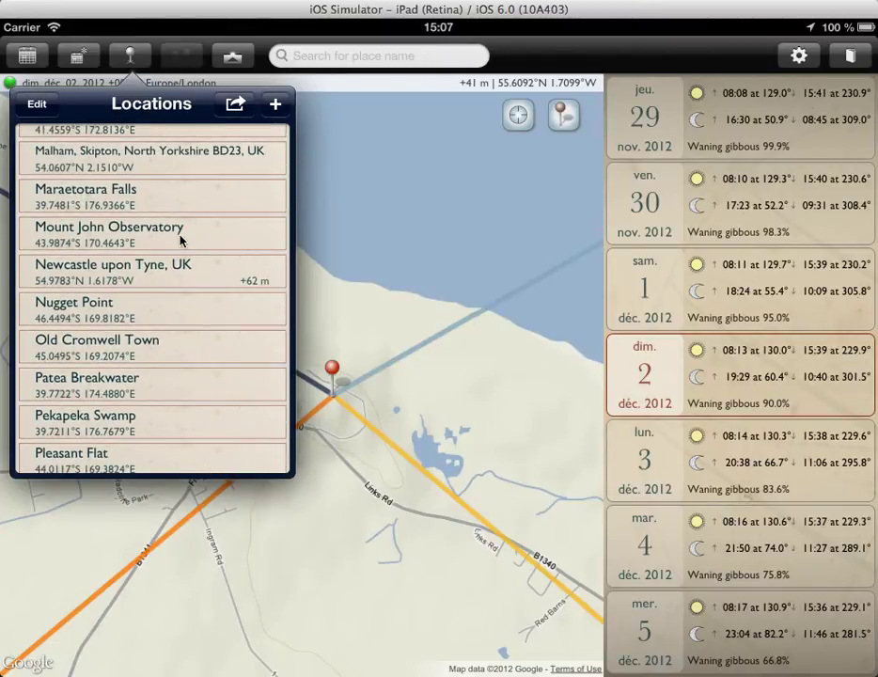
drag(214, 201, 214, 392)
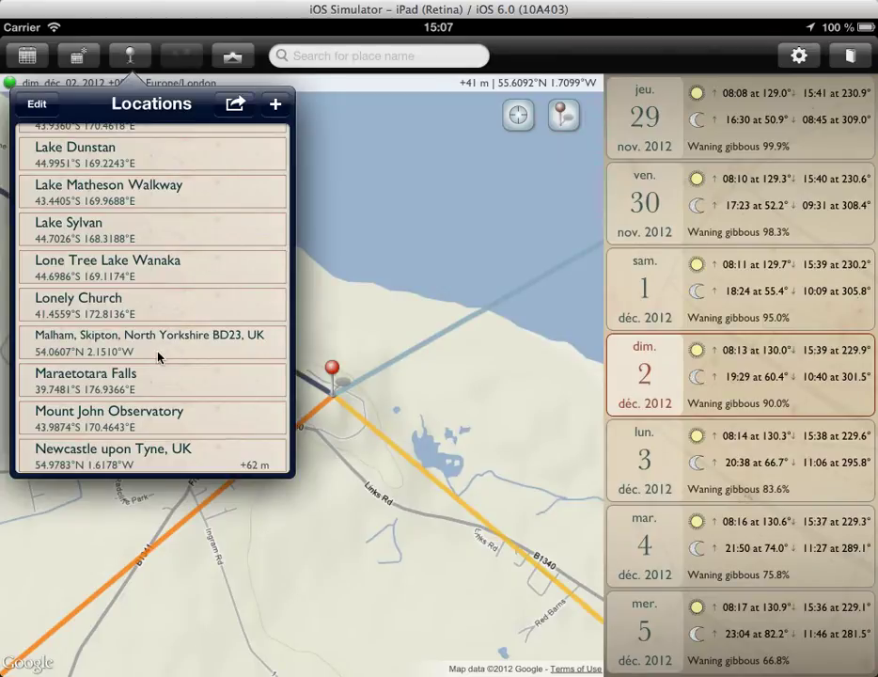
drag(177, 349, 176, 281)
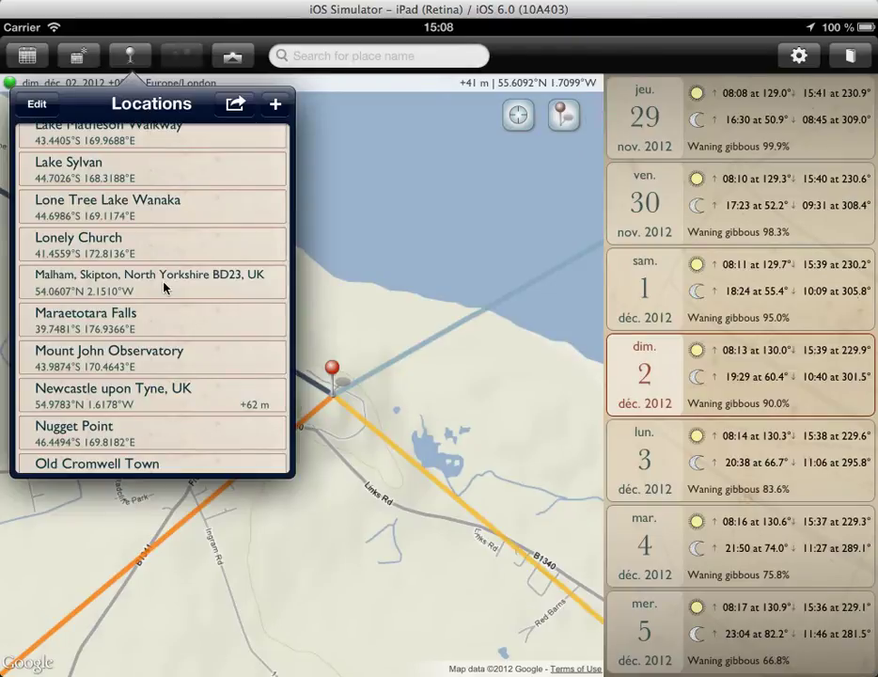
- Open the Malham, Skipton location for editing, save it with its looked-up elevation, and close the Locations list
click(38, 105)
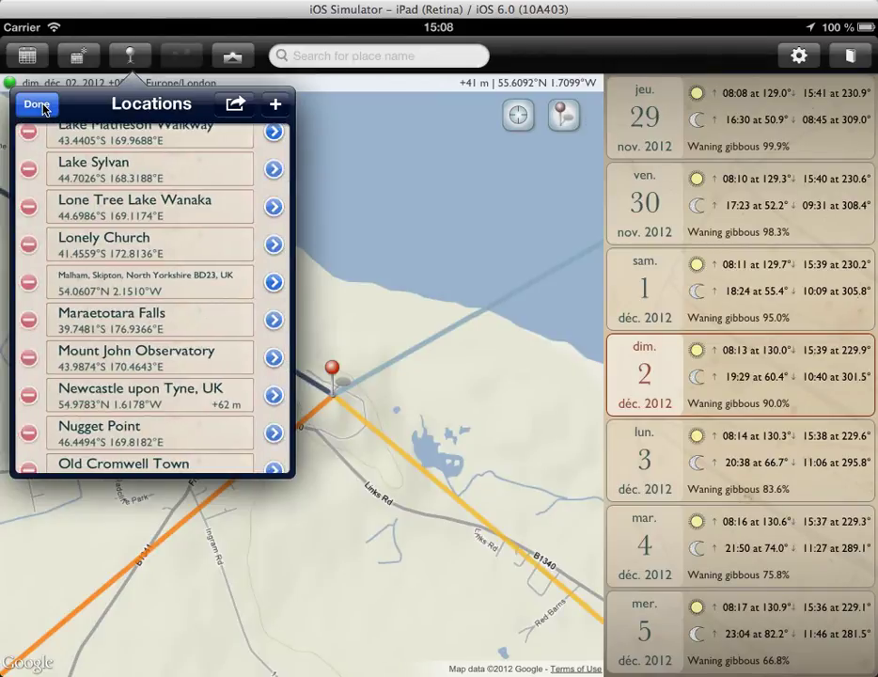
click(267, 284)
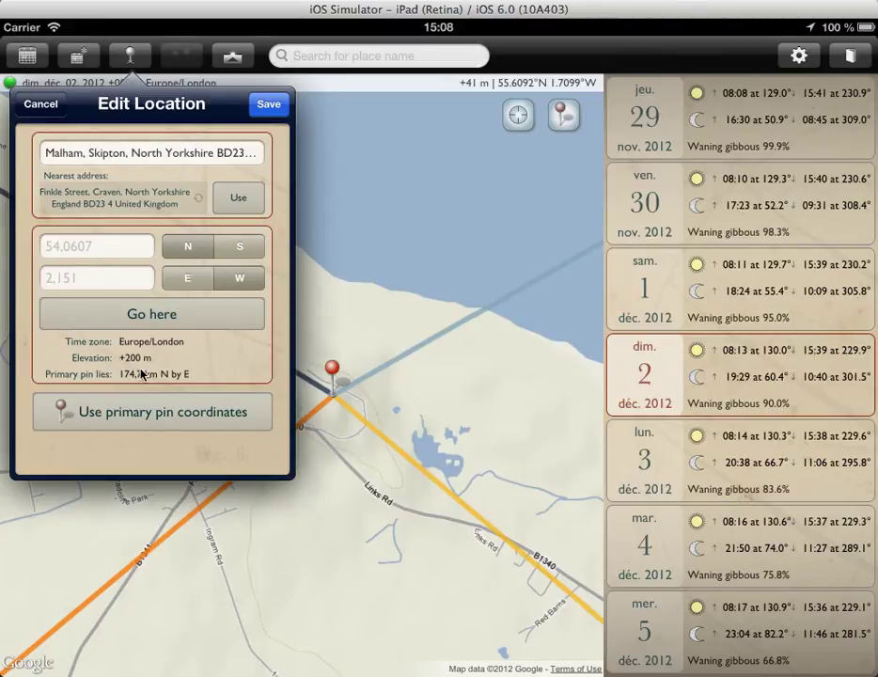
click(269, 103)
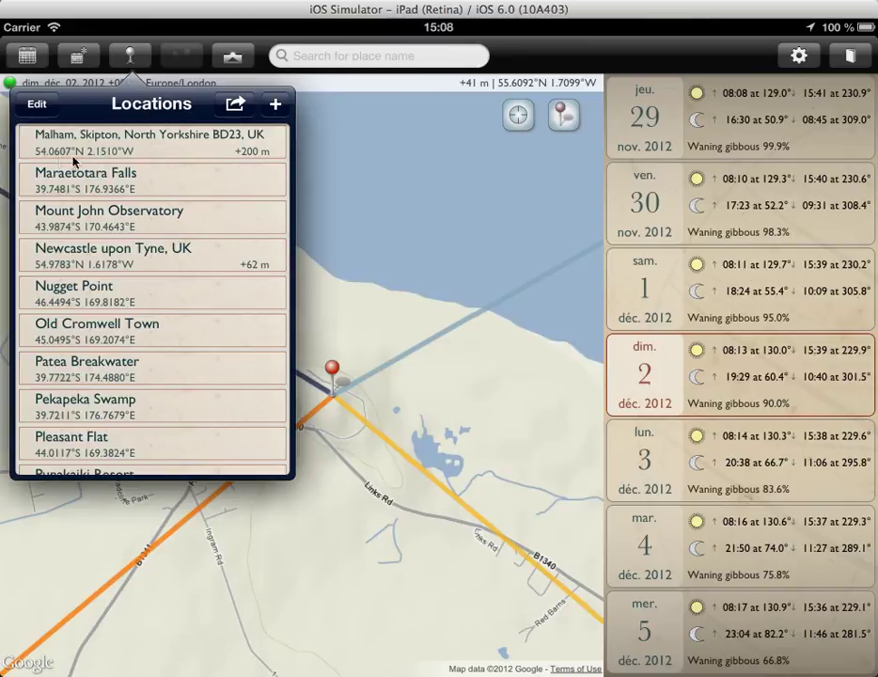
click(130, 56)
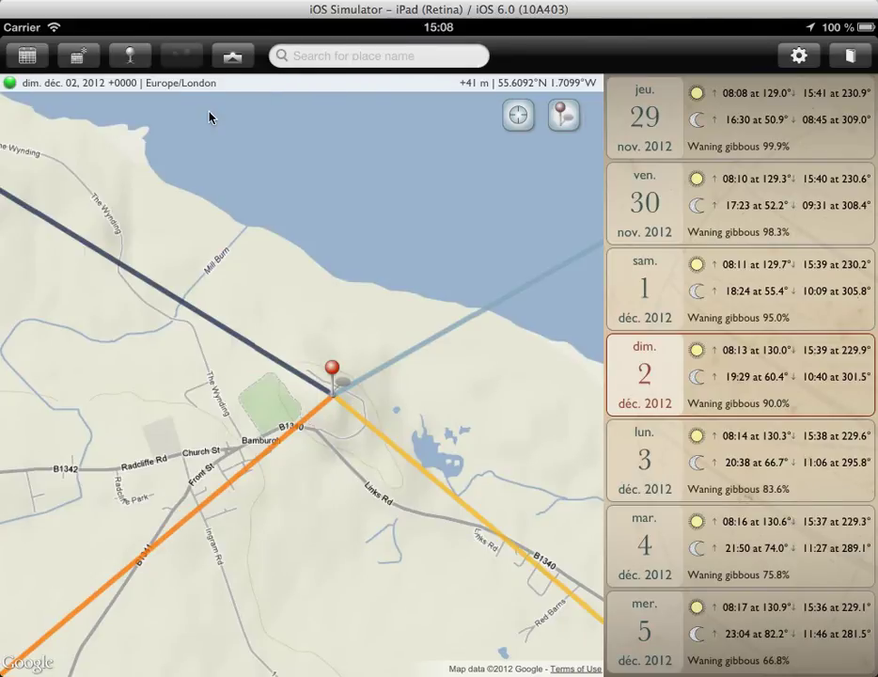
click(312, 60)
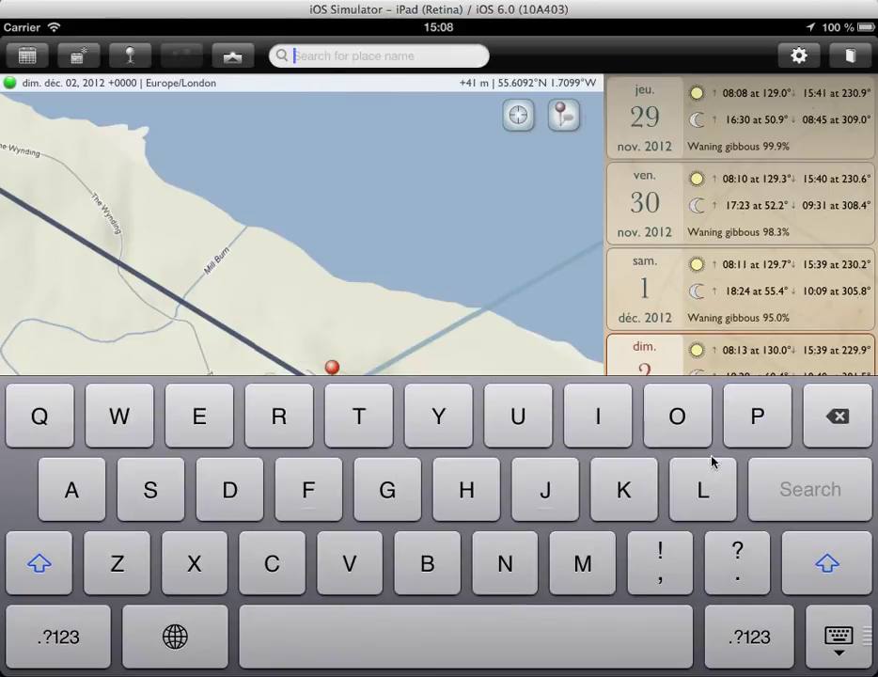
click(840, 636)
click(129, 55)
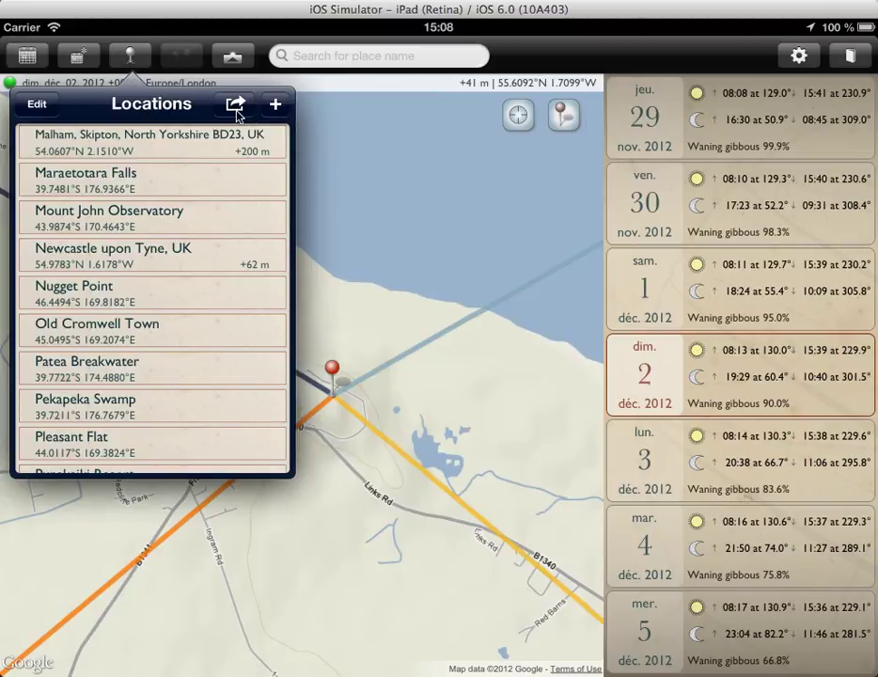
click(133, 57)
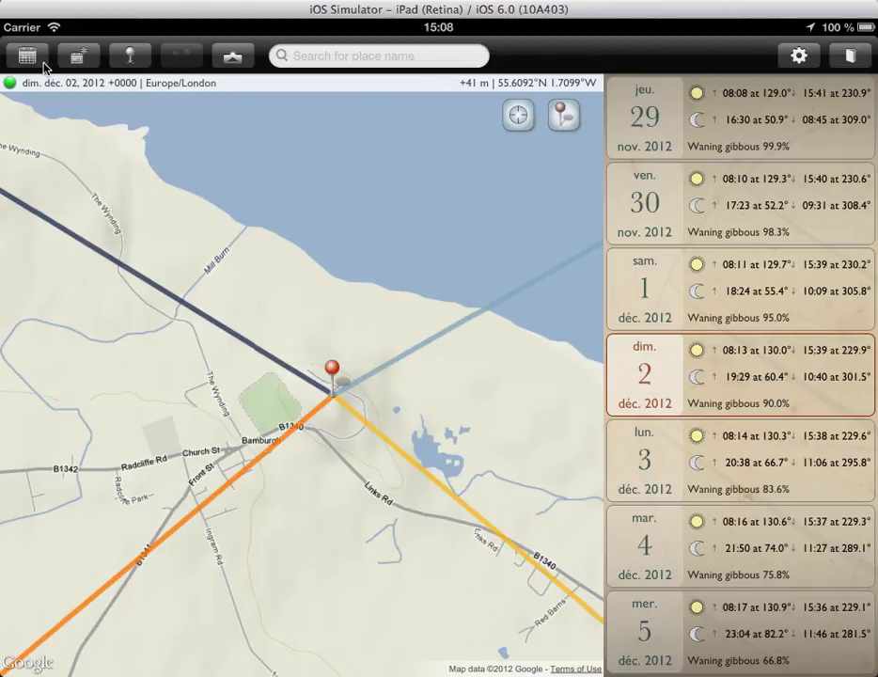
click(130, 56)
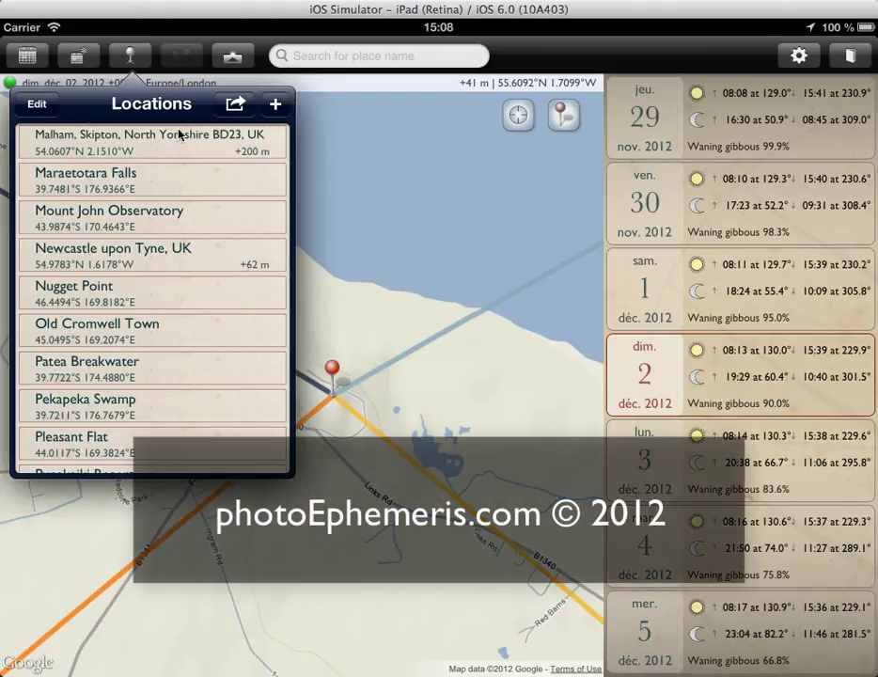
click(134, 60)
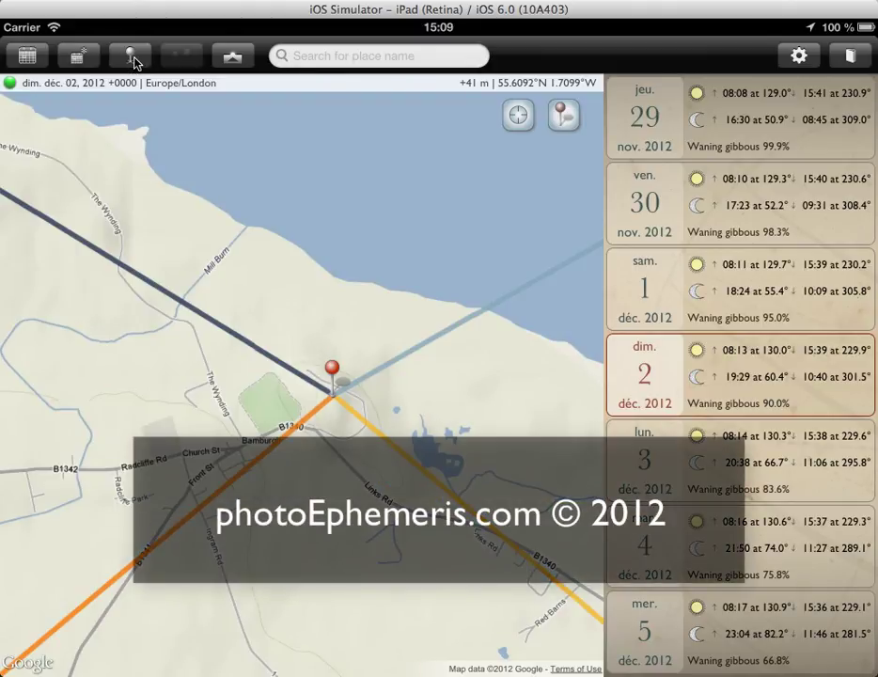